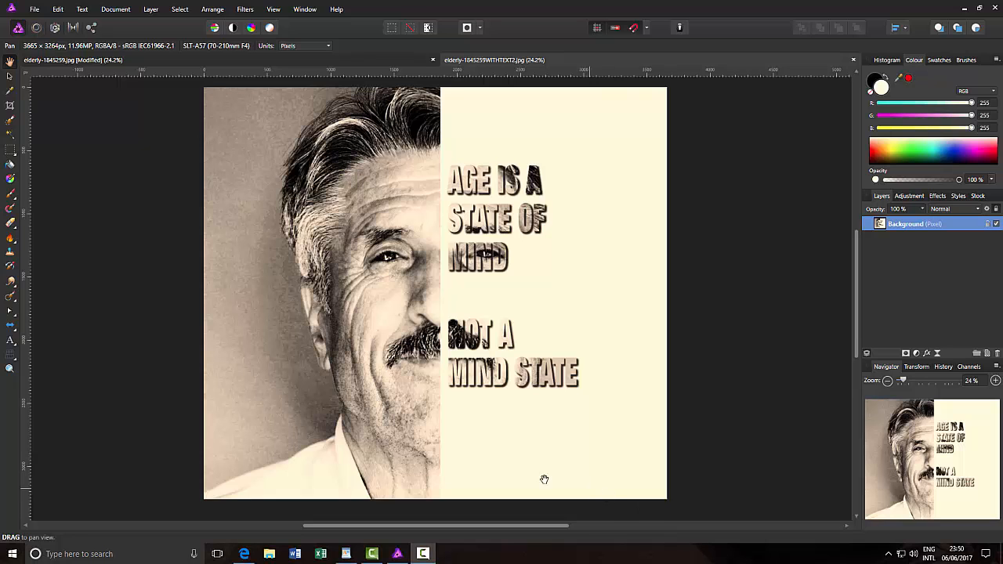
Switch to the web browser to view the Affinity Photo portrait text video, and return to Affinity Photo.
left_click(244, 554)
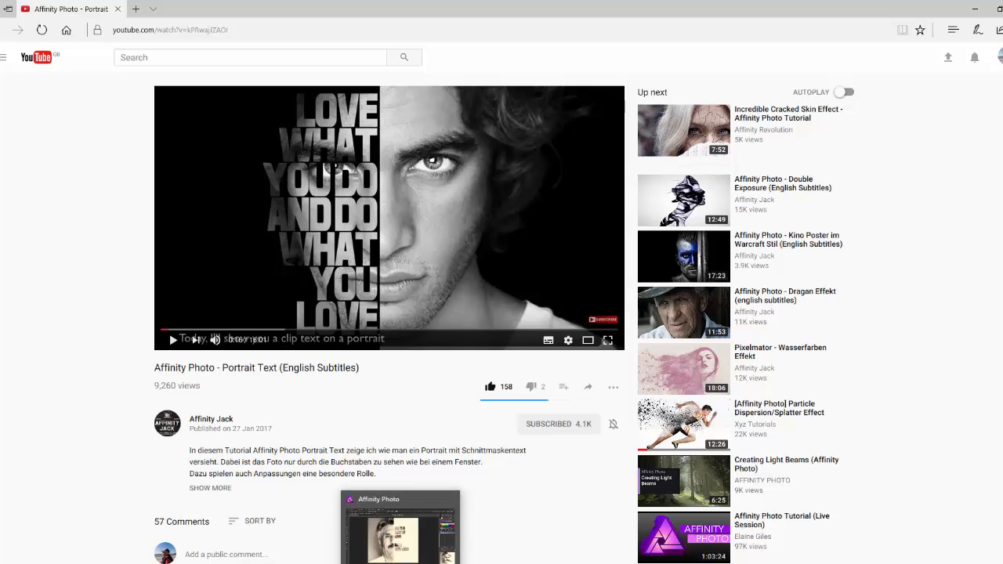
left_click(403, 558)
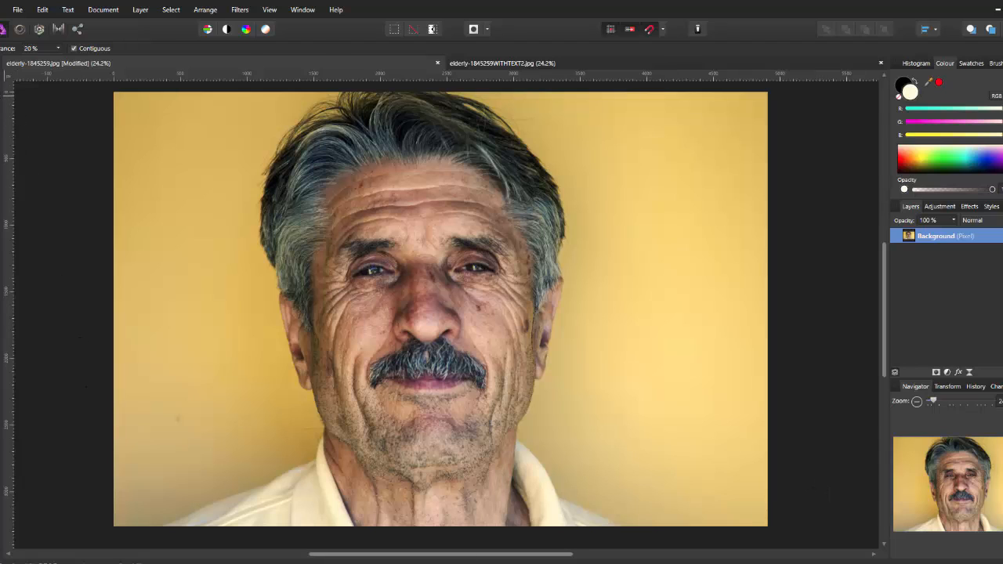
Duplicate the locked Background layer of the portrait photo.
key("h")
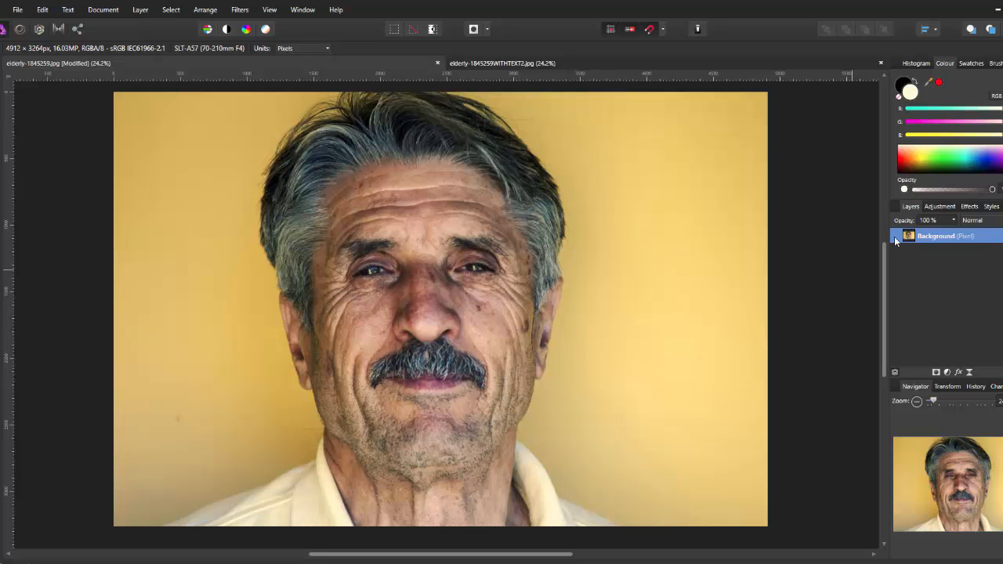
right_click(948, 237)
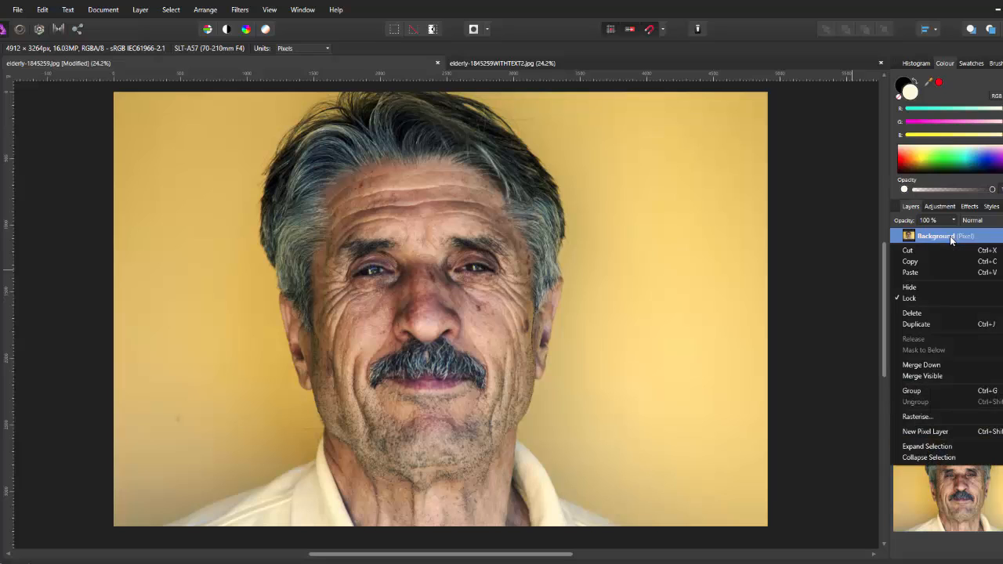
left_click(947, 325)
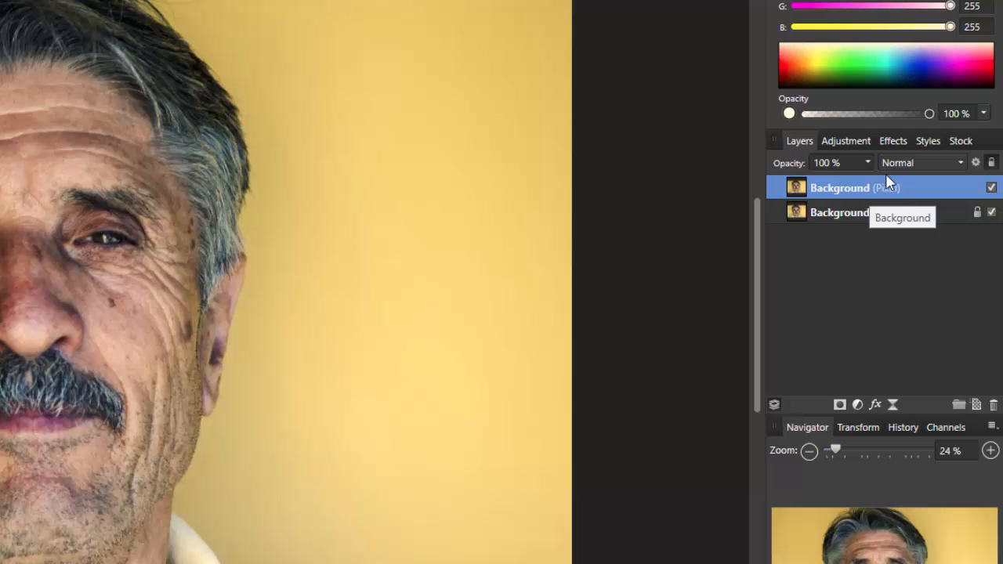
Add a Black & White adjustment with Red 20%, Yellow 9%, Green 40%, Blue 76% and Magenta -49%.
left_click(846, 141)
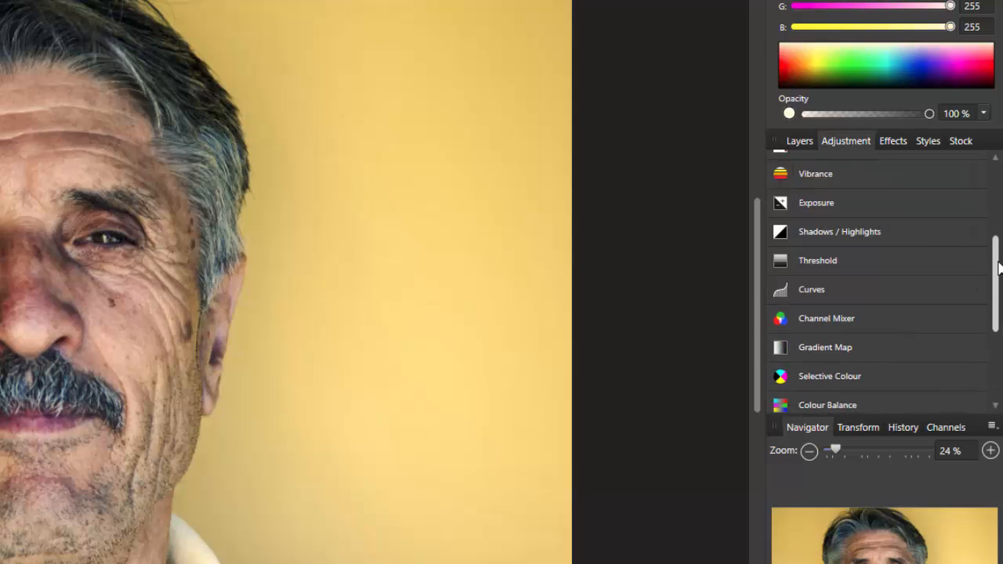
left_click_drag(994, 257, 993, 168)
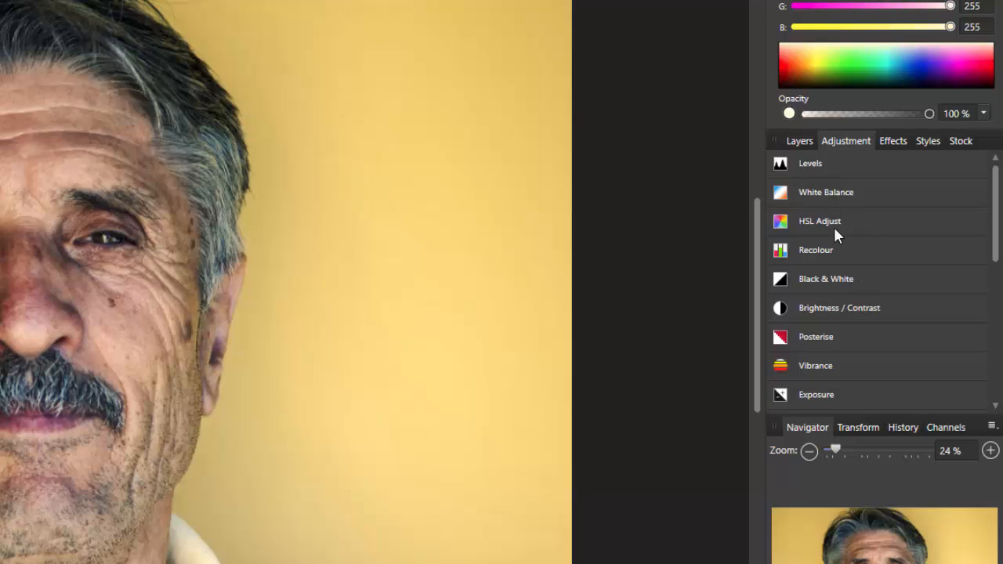
left_click(835, 277)
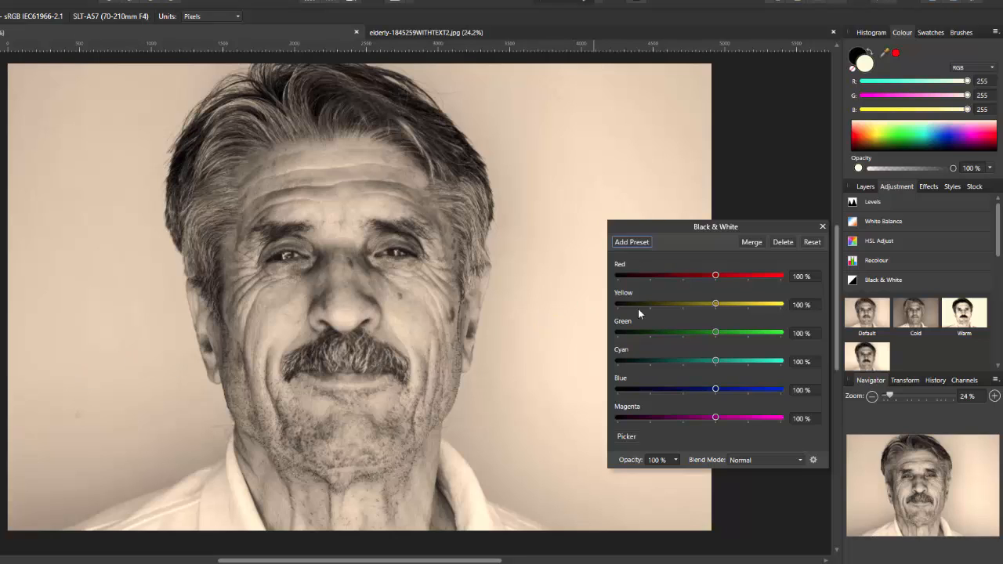
left_click_drag(715, 304, 685, 303)
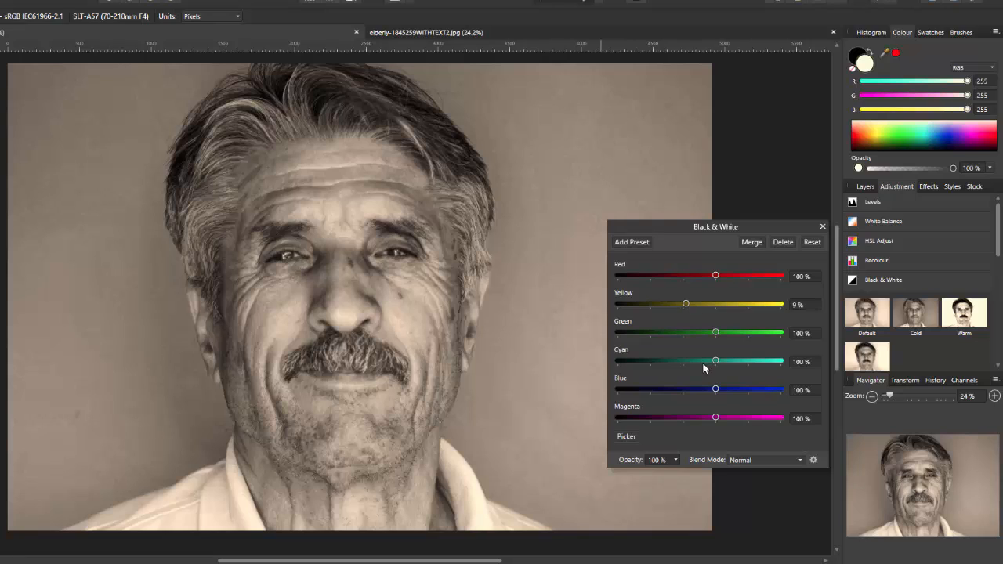
left_click_drag(715, 389, 667, 420)
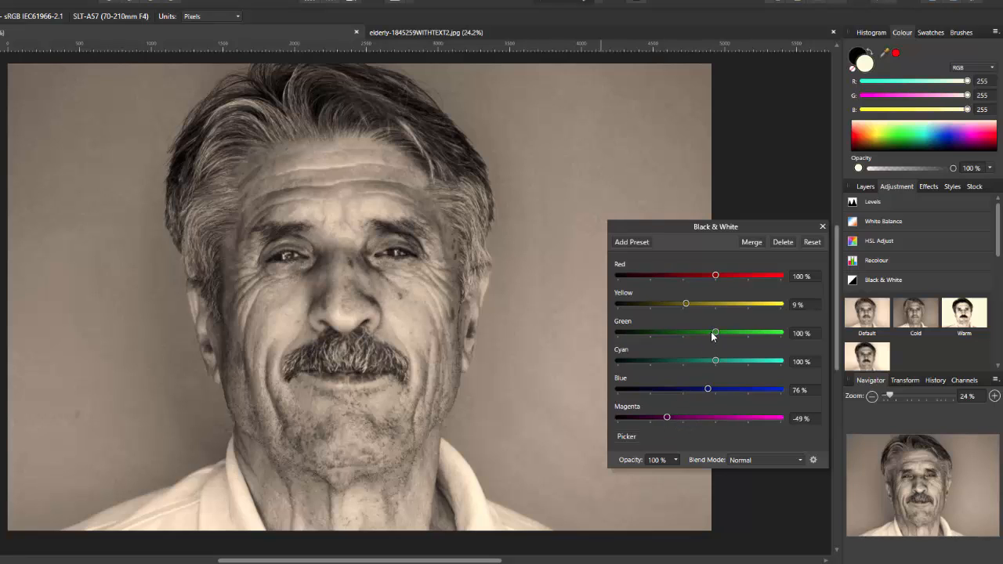
left_click_drag(715, 333, 697, 337)
left_click_drag(715, 275, 687, 277)
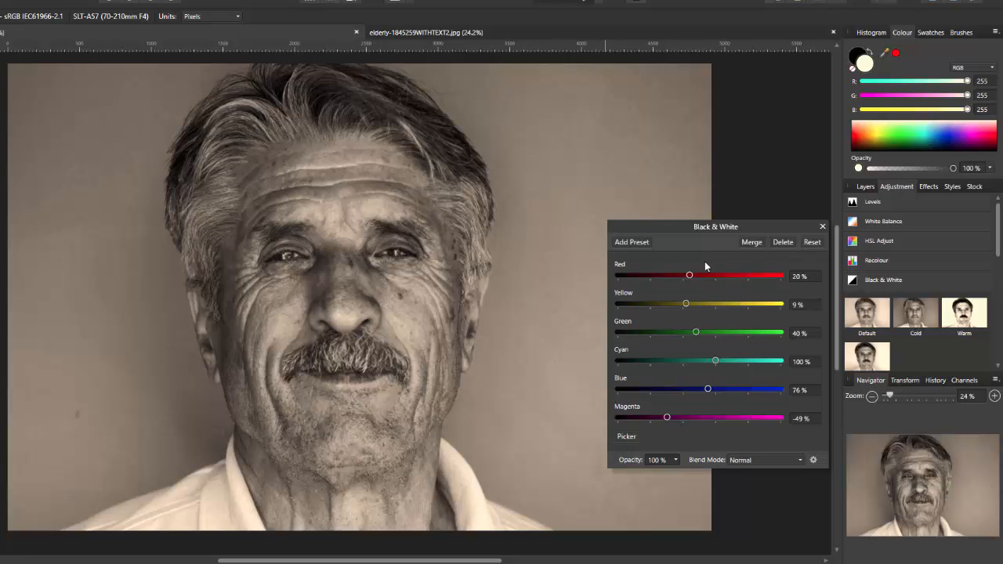
left_click(822, 227)
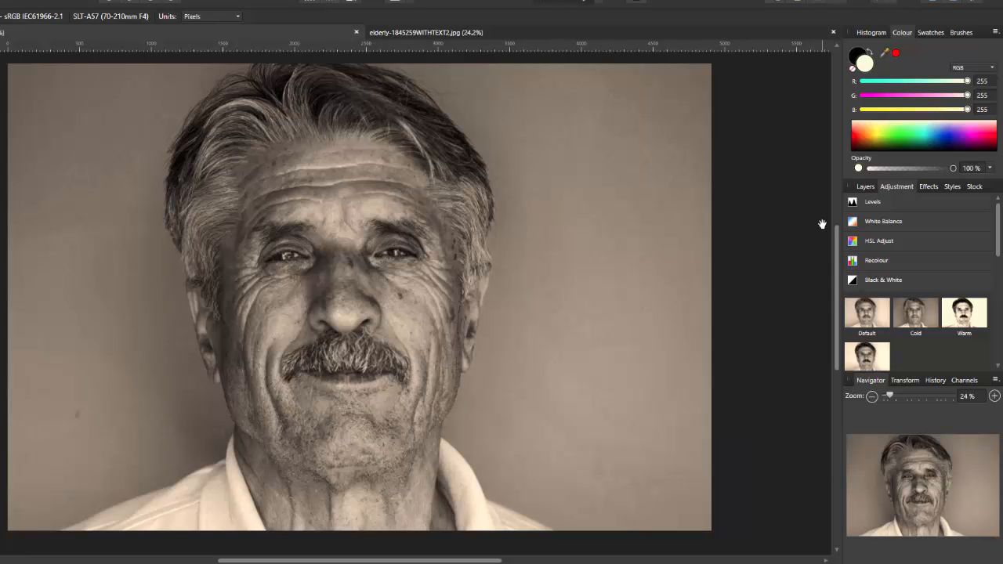
left_click(923, 280)
Duplicate the Black & White adjustment layer.
left_click(865, 187)
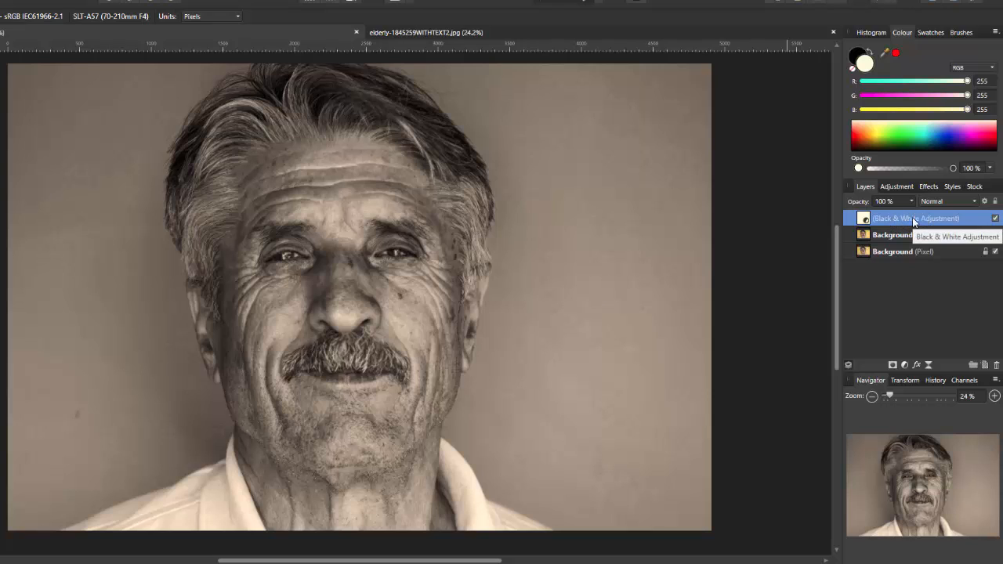
right_click(920, 219)
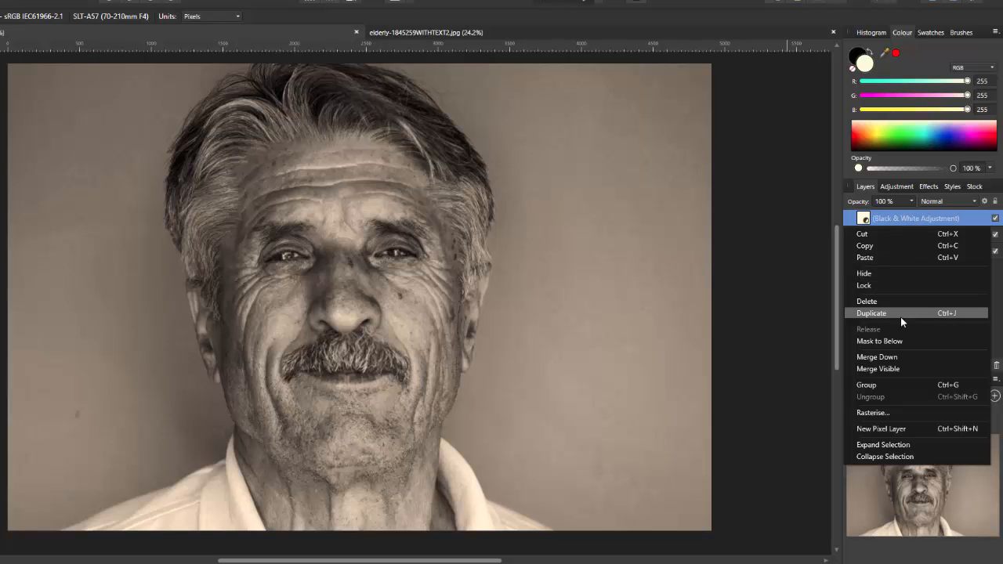
left_click(948, 311)
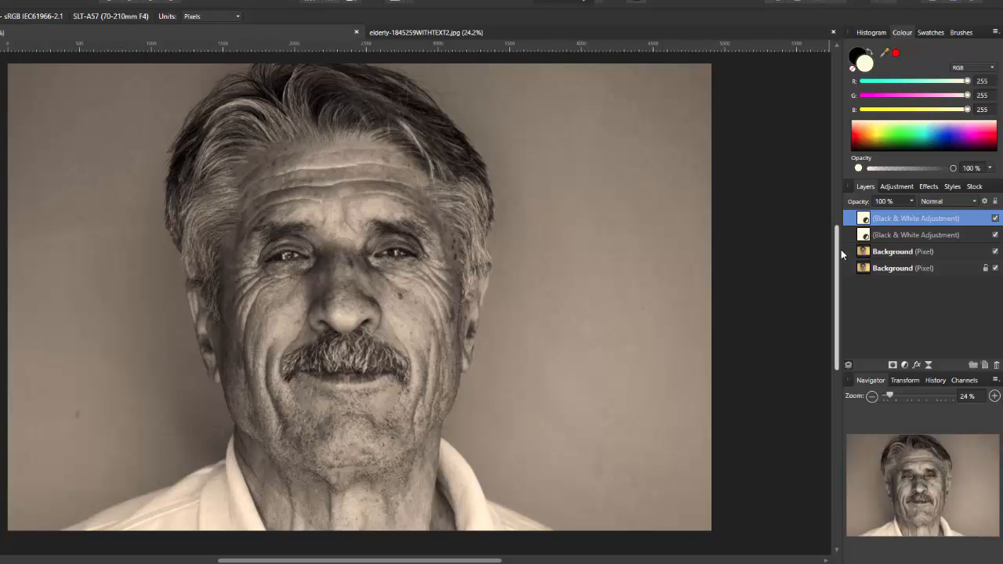
Set the upper Black & White adjustment's blend mode to Screen and its opacity to 59%.
left_click(974, 202)
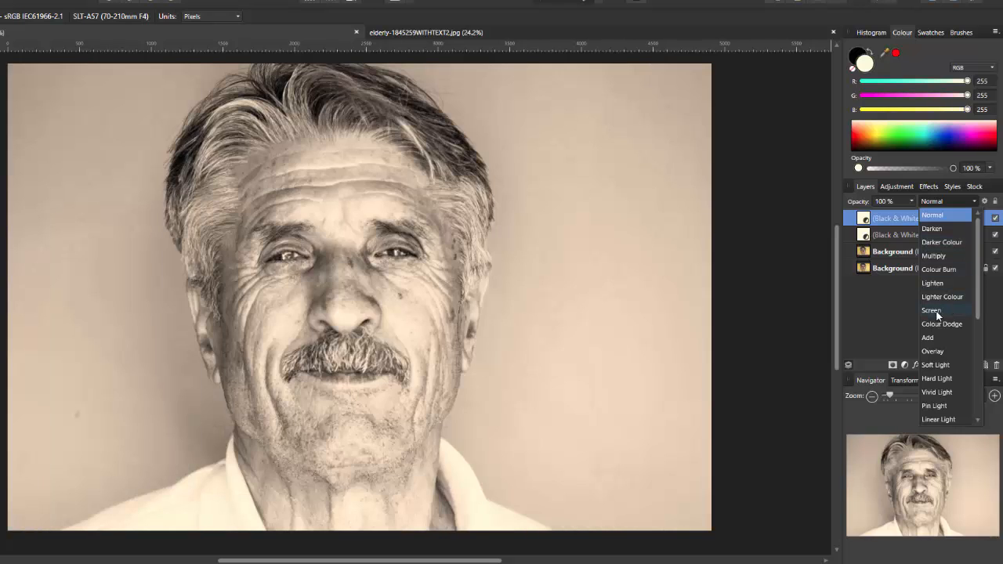
left_click(931, 311)
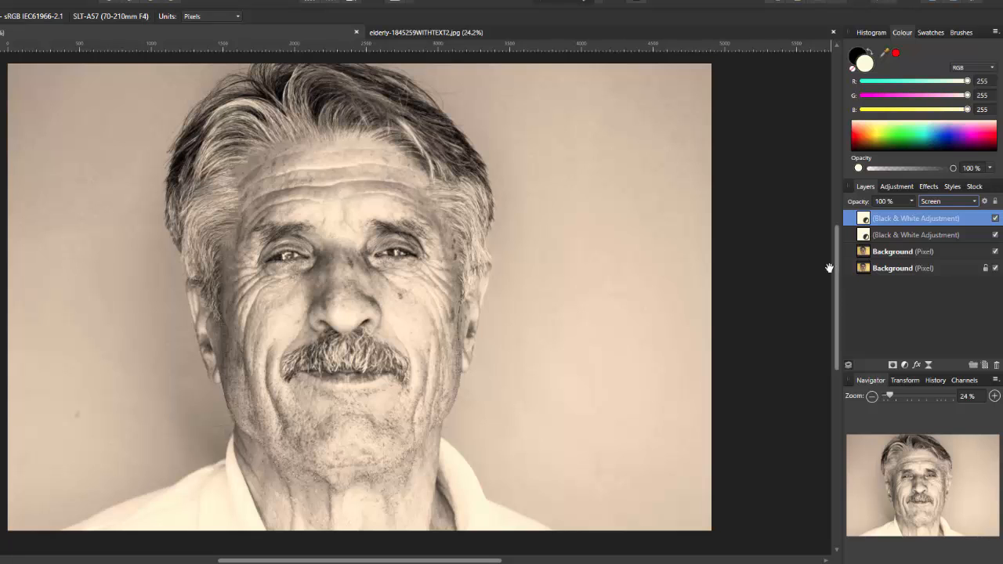
left_click(911, 202)
left_click_drag(912, 213, 888, 214)
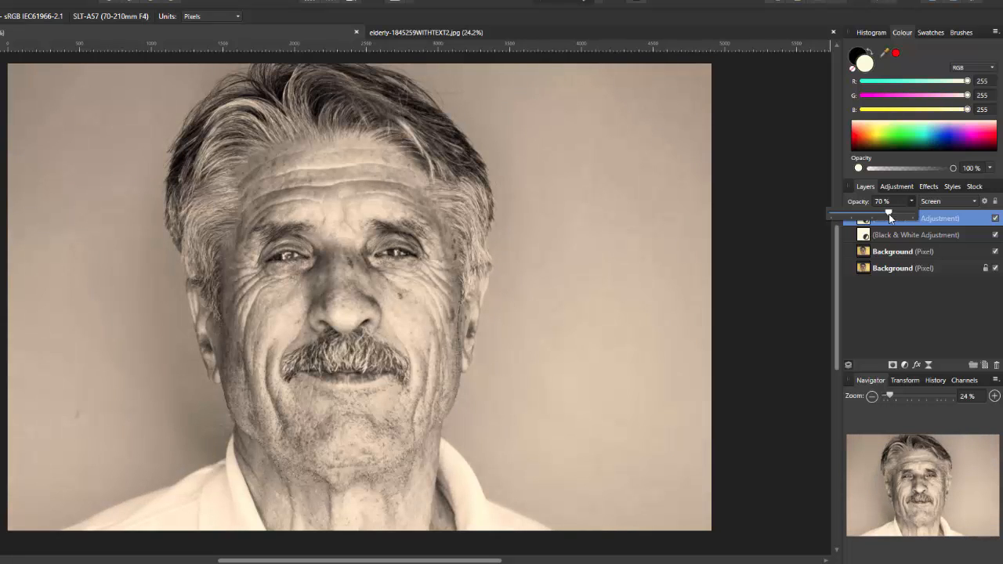
left_click_drag(888, 214, 882, 213)
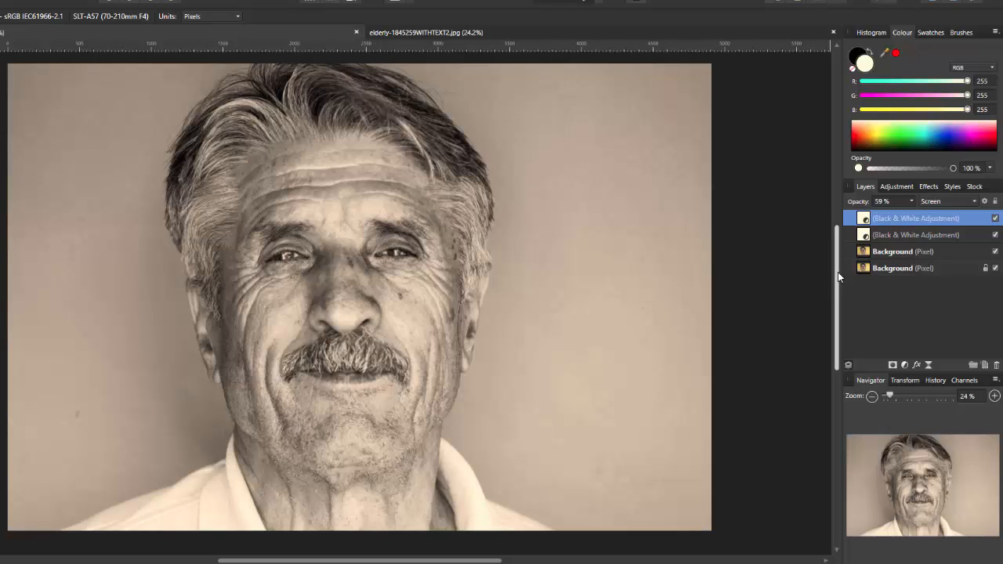
Add a Curves adjustment that anchors the midpoint and pulls the shadows down to increase the portrait's contrast.
left_click(894, 186)
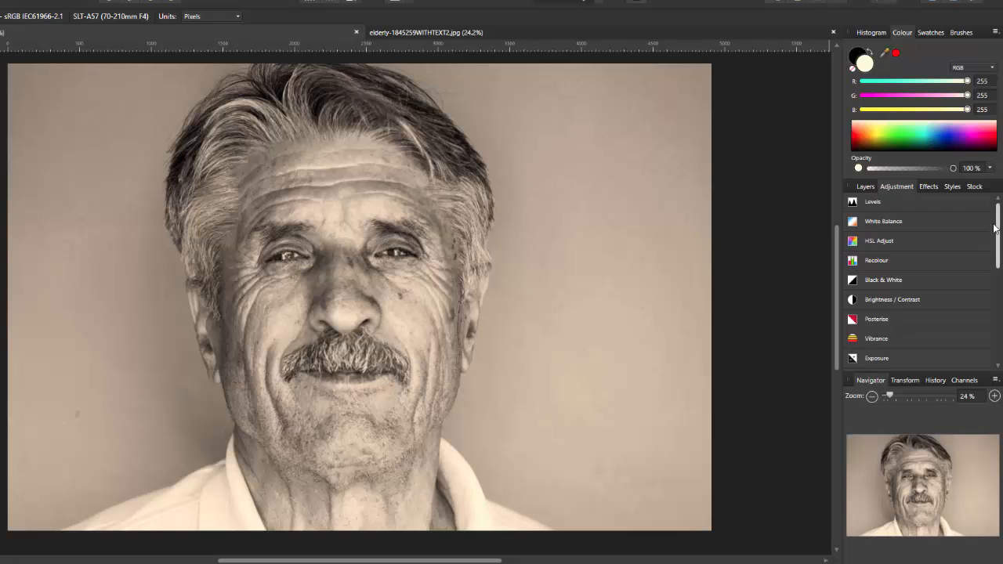
left_click_drag(998, 225, 999, 260)
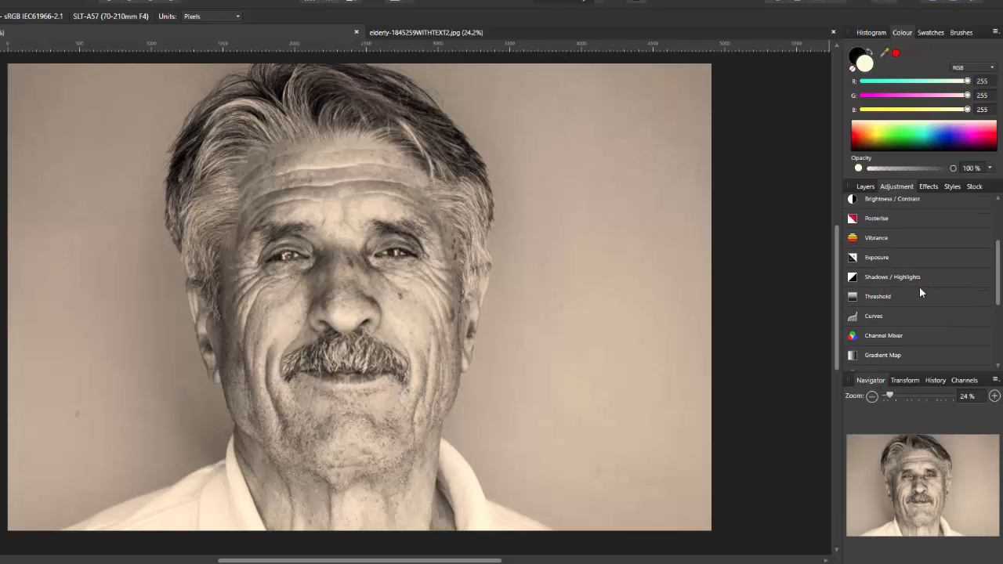
left_click(869, 317)
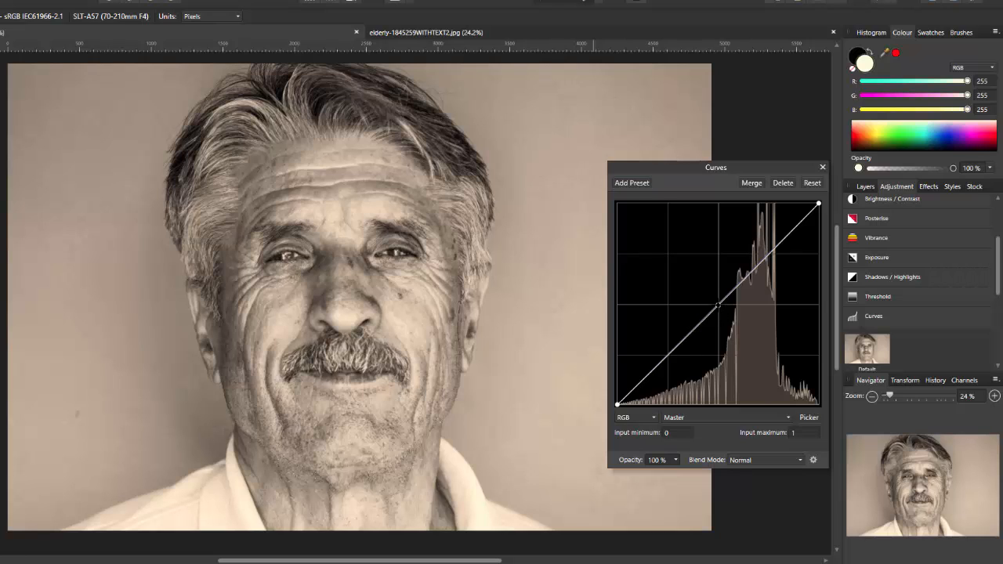
left_click(718, 305)
left_click_drag(668, 355, 678, 374)
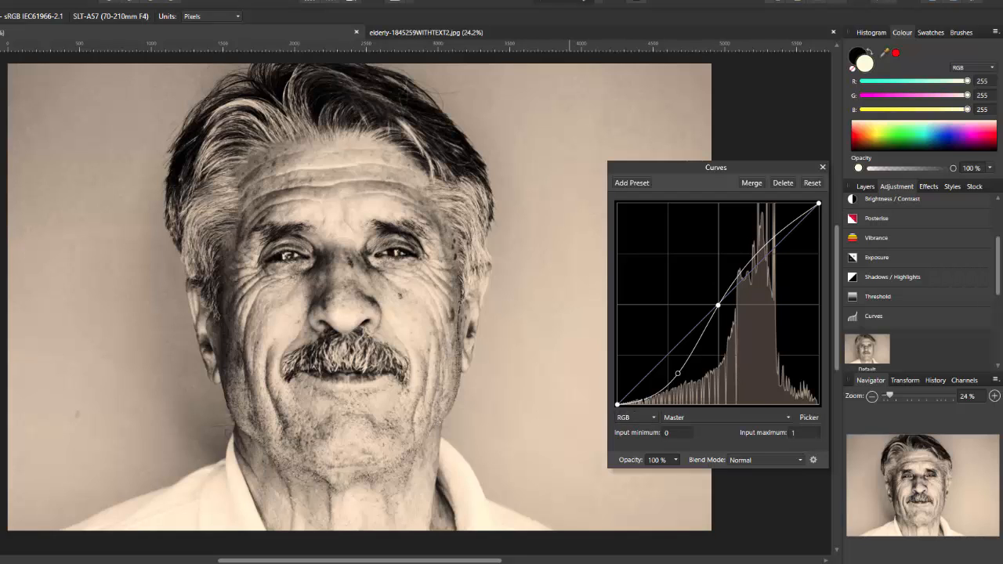
left_click(821, 167)
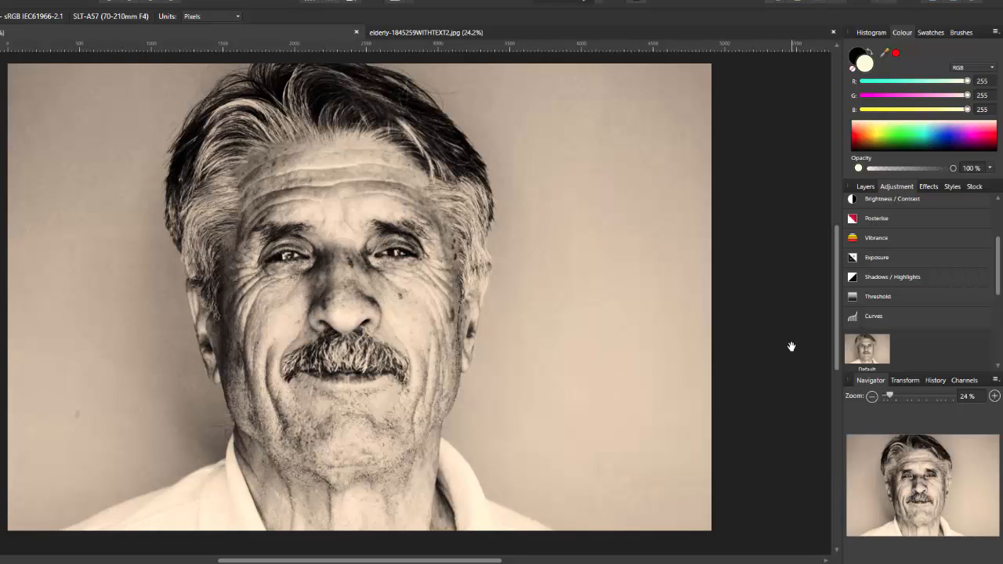
left_click(912, 315)
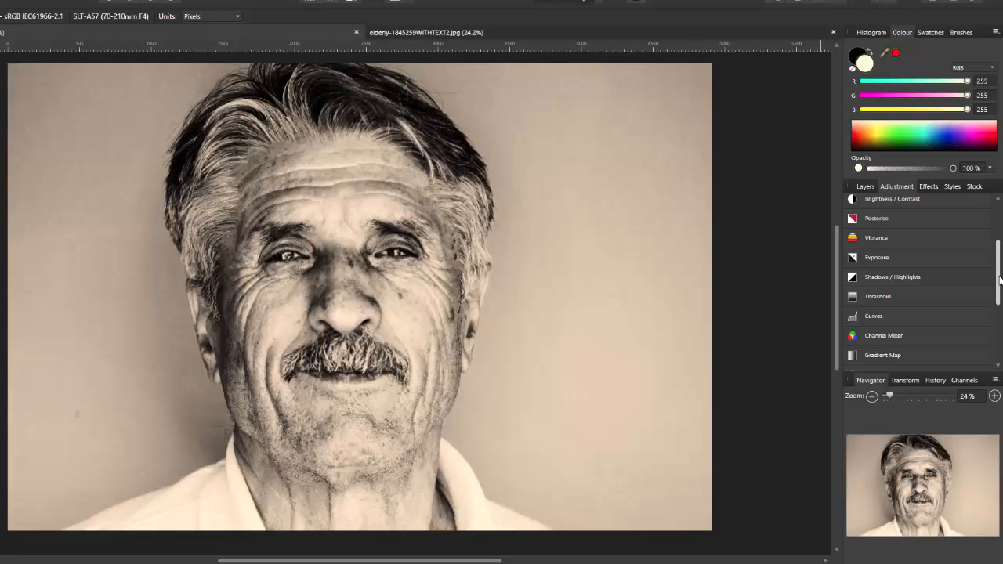
Add a new pixel layer above the Curves adjustment and make a rectangular selection over the right half of the face and photo.
left_click(863, 187)
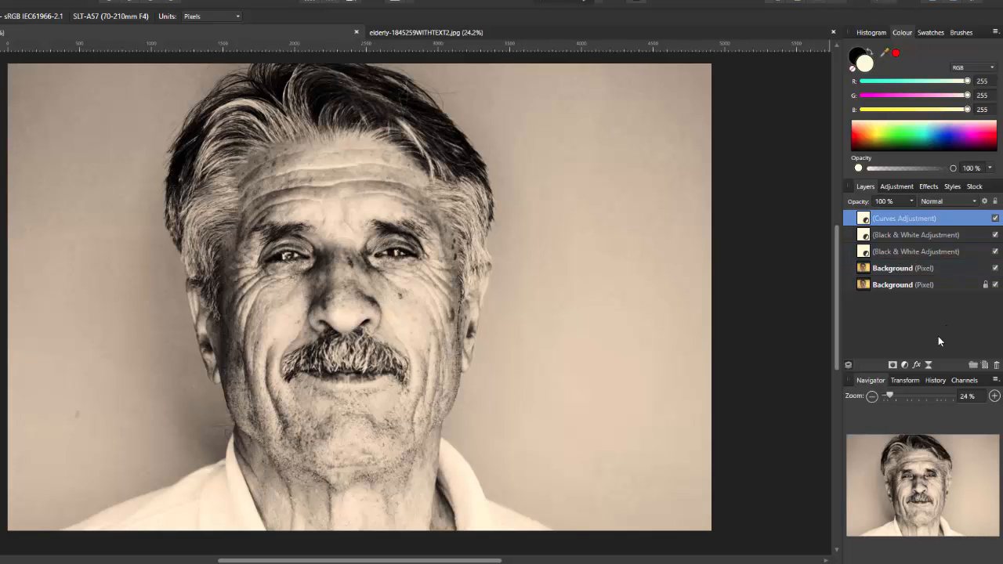
left_click(985, 366)
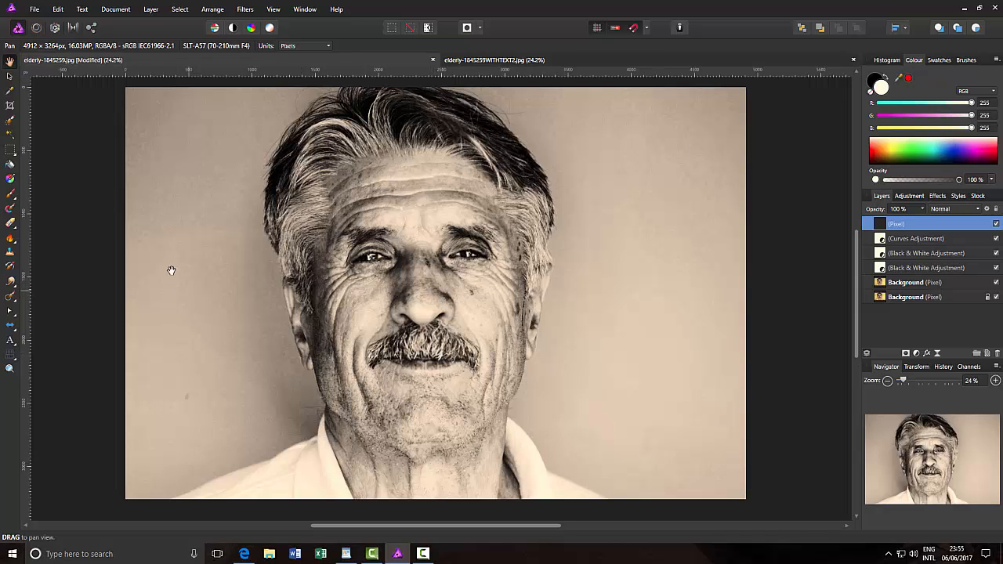
left_click(11, 150)
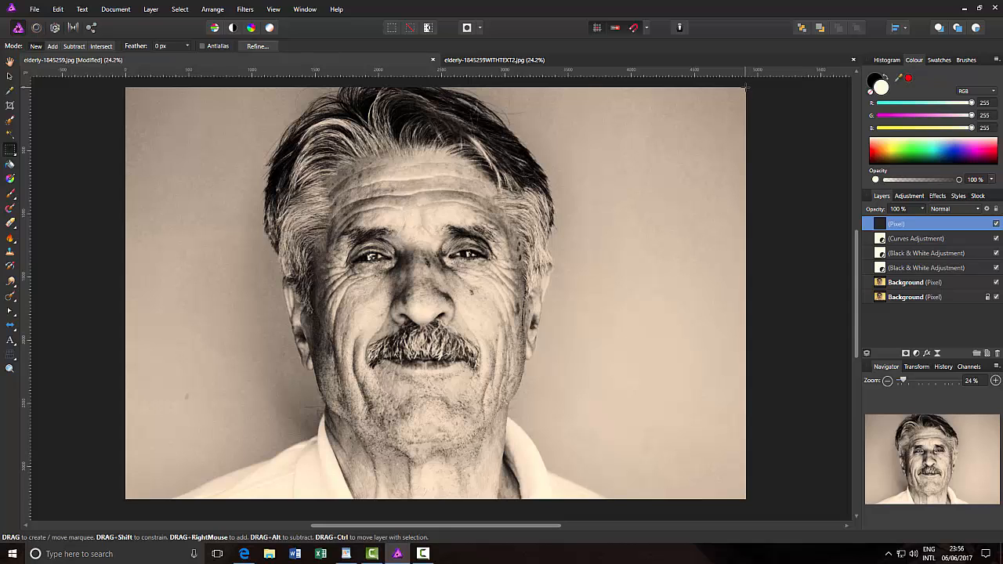
left_click_drag(725, 125, 416, 495)
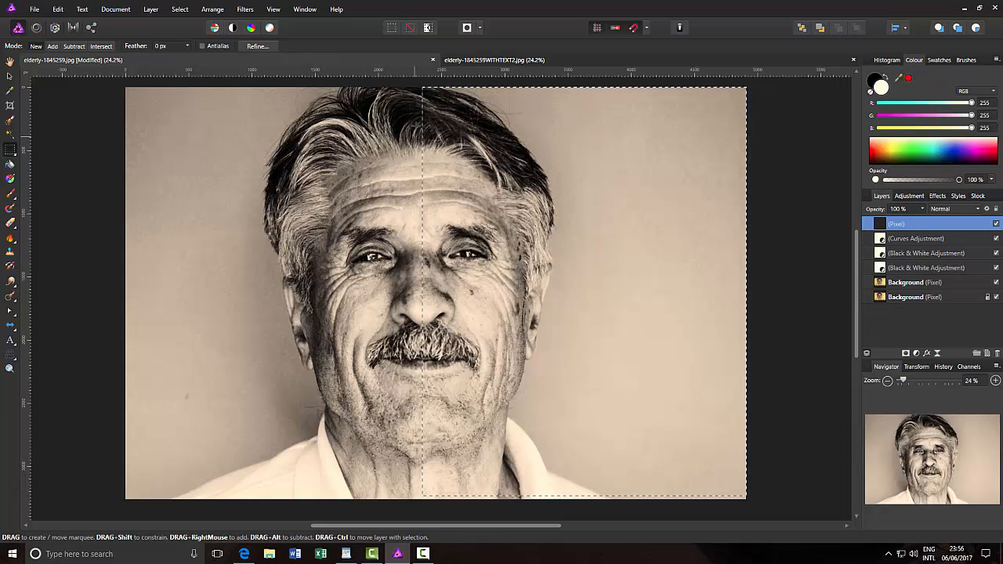
Flood fill the selected right half with the cream colour on the new pixel layer, and deselect.
left_click(9, 165)
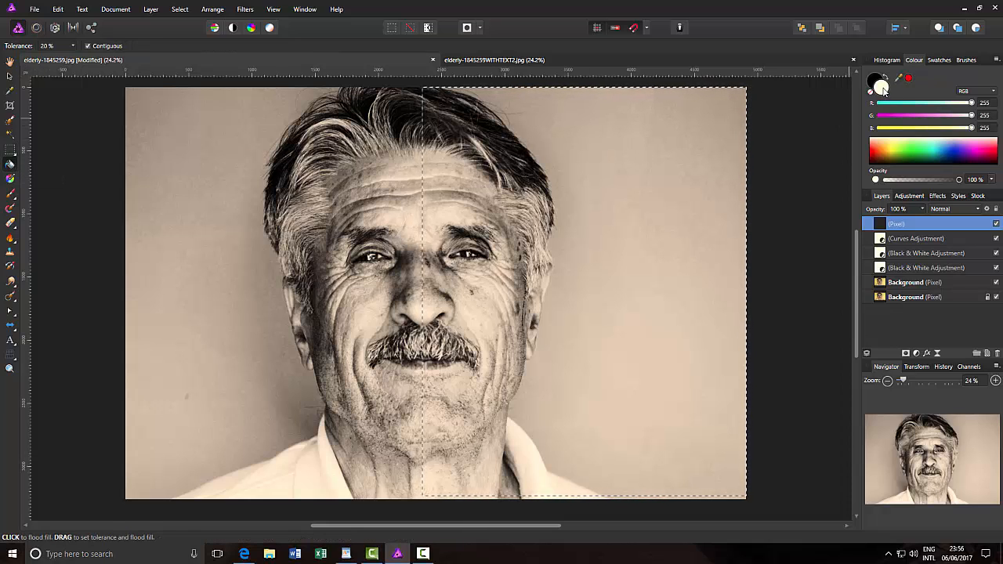
left_click(598, 237)
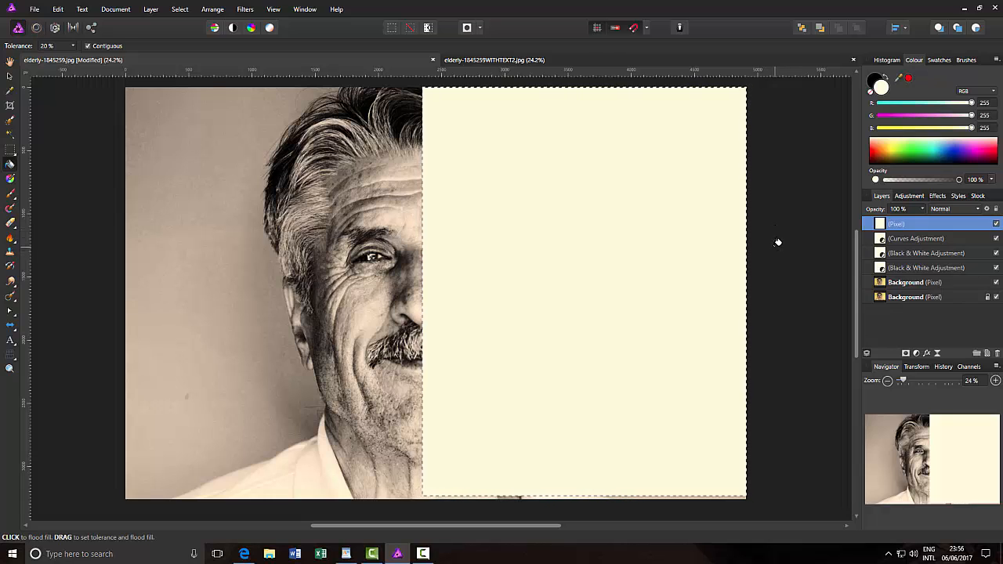
key("ctrl+d")
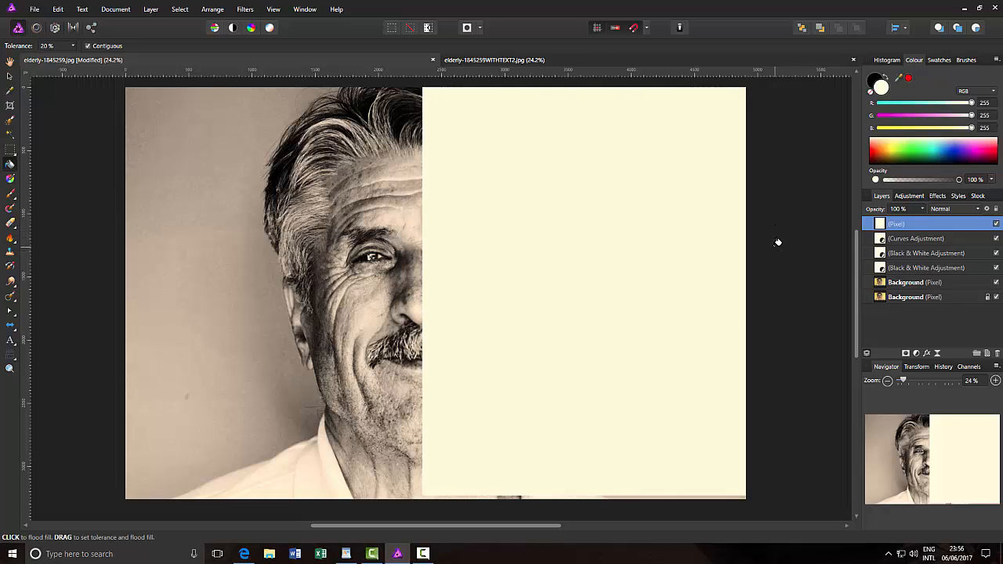
Stretch the cream rectangle's bottom edge down to the photo's lower border and deselect the layer.
left_click(9, 76)
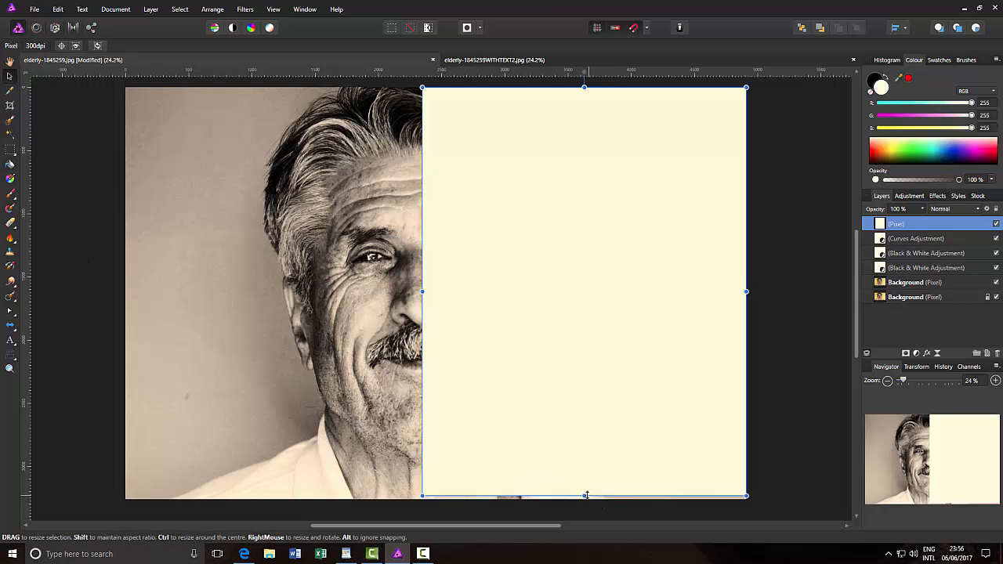
left_click_drag(585, 495, 585, 498)
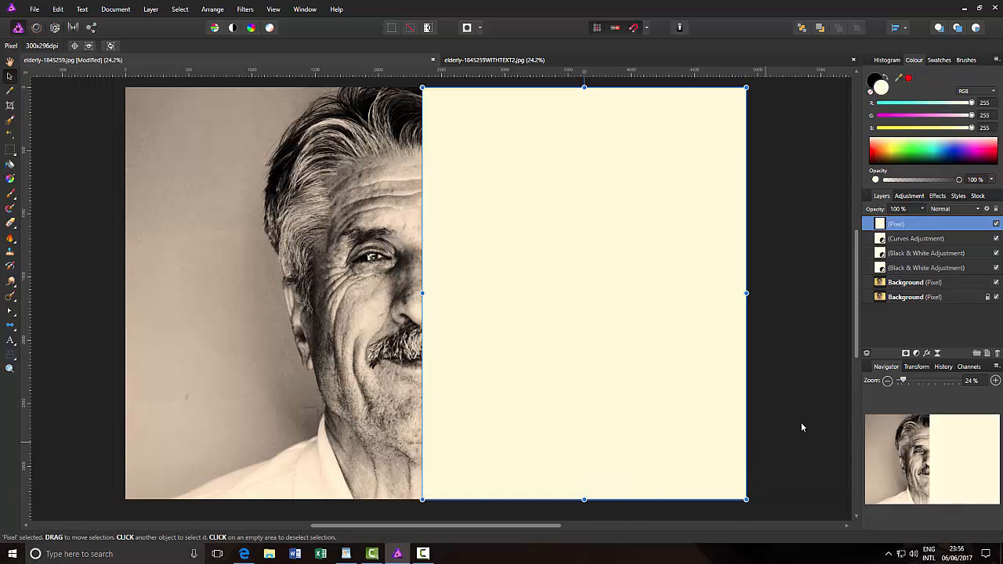
left_click(834, 318)
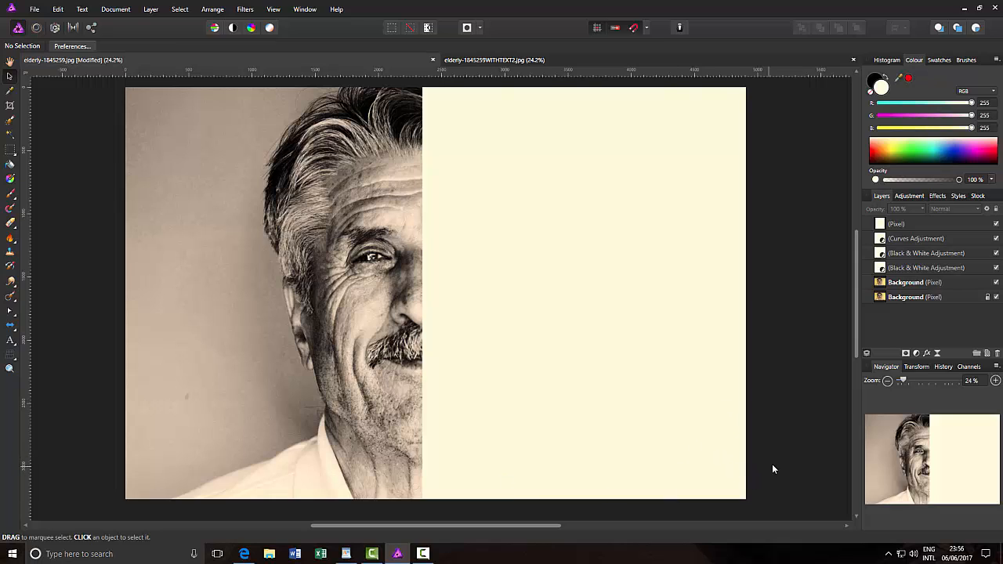
Start the Artistic Text tool and set the character font to Basic Sans Heavy SF, Bold, at 36 pt.
left_click(11, 342)
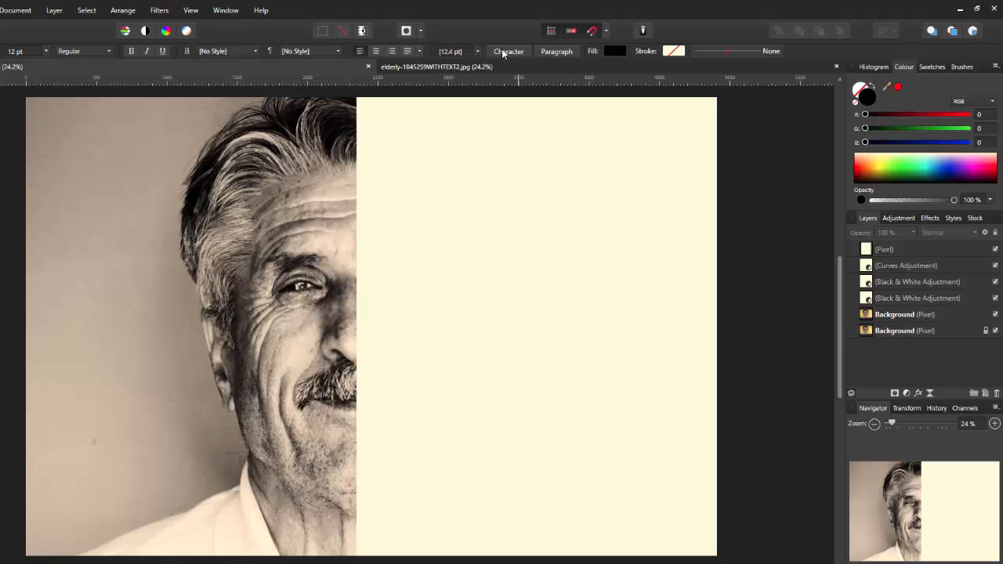
left_click(510, 52)
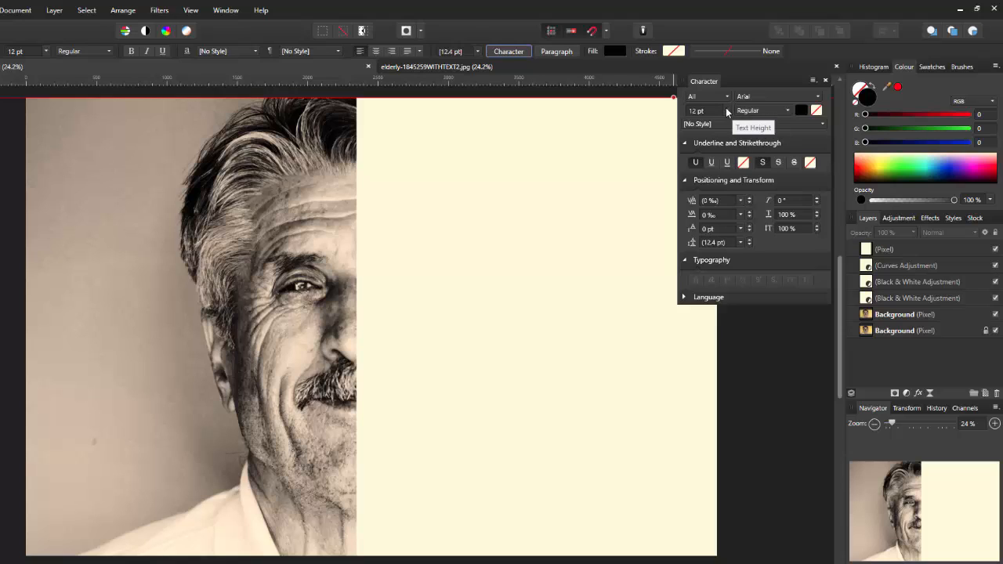
left_click(817, 98)
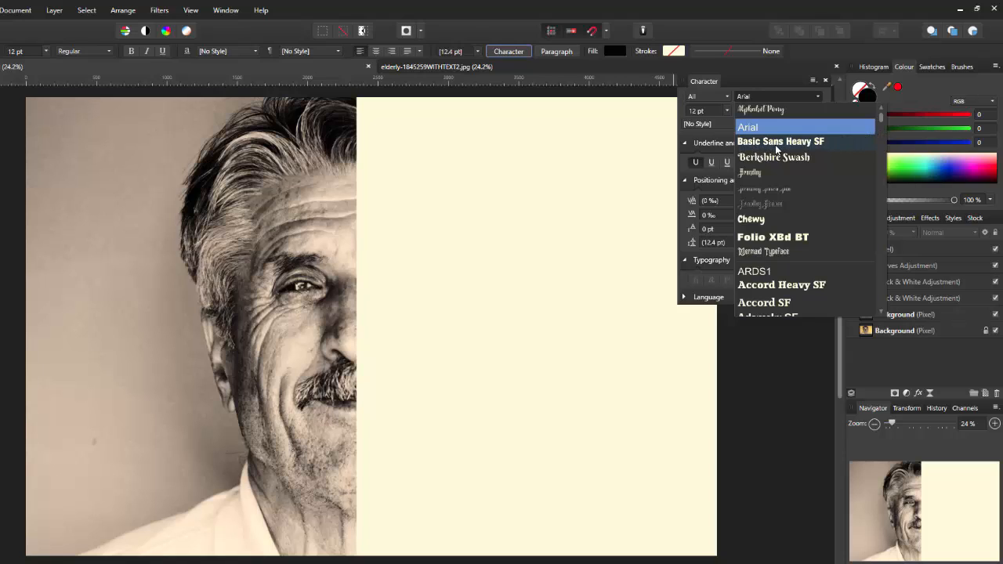
left_click(777, 142)
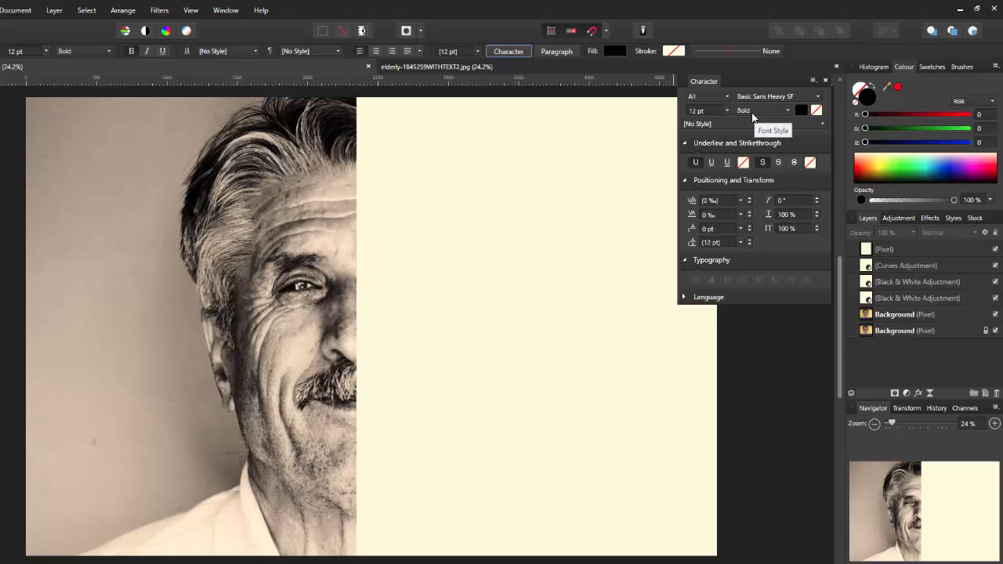
left_click(727, 112)
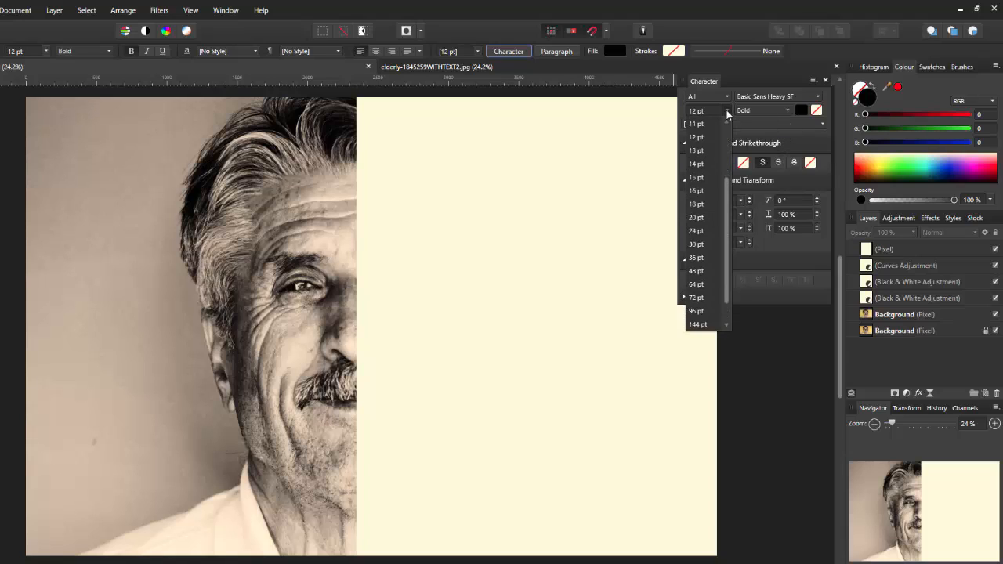
left_click(703, 261)
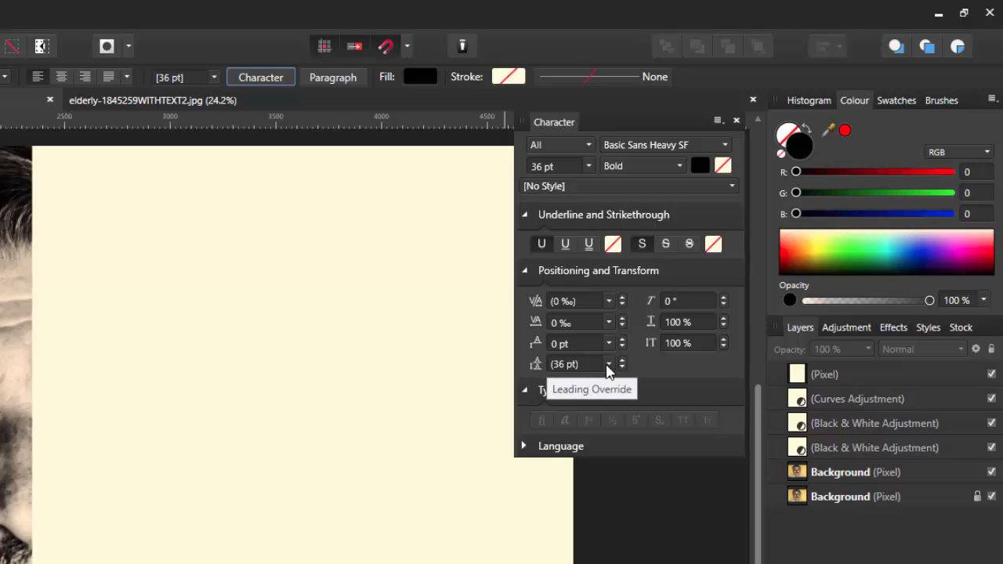
Set the text's leading override to 7 pt and its tracking to -10 ‰.
left_click(609, 364)
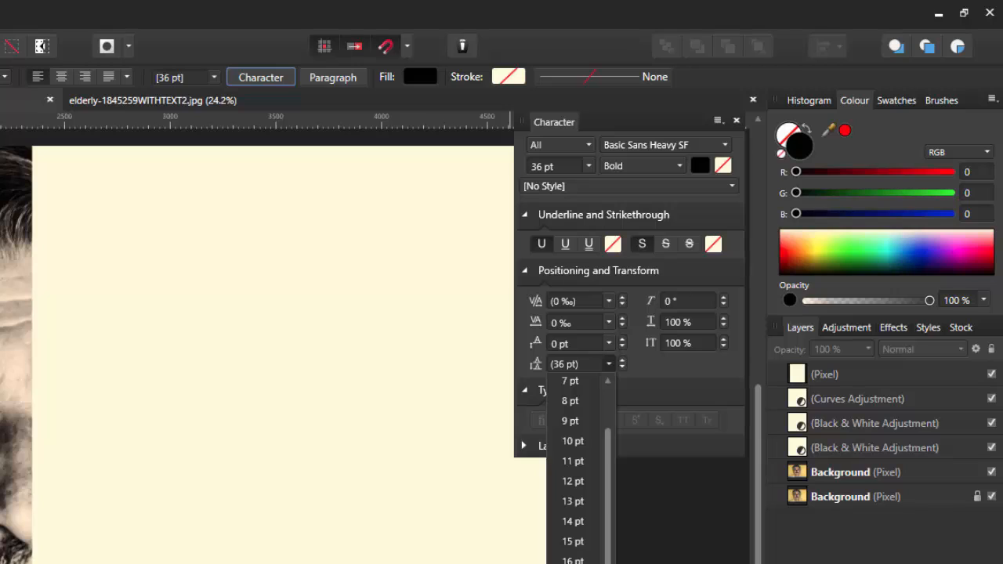
left_click(608, 364)
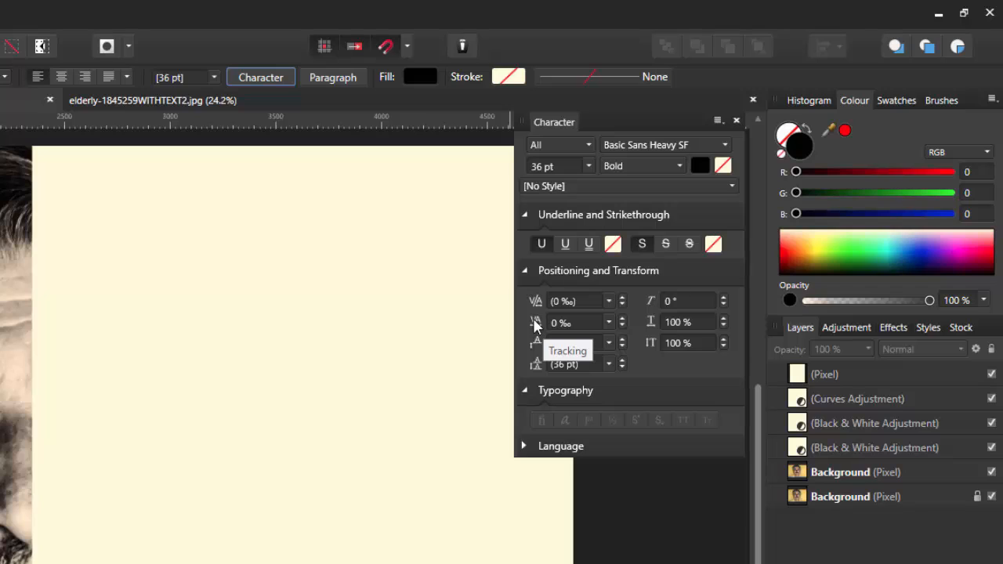
left_click(609, 324)
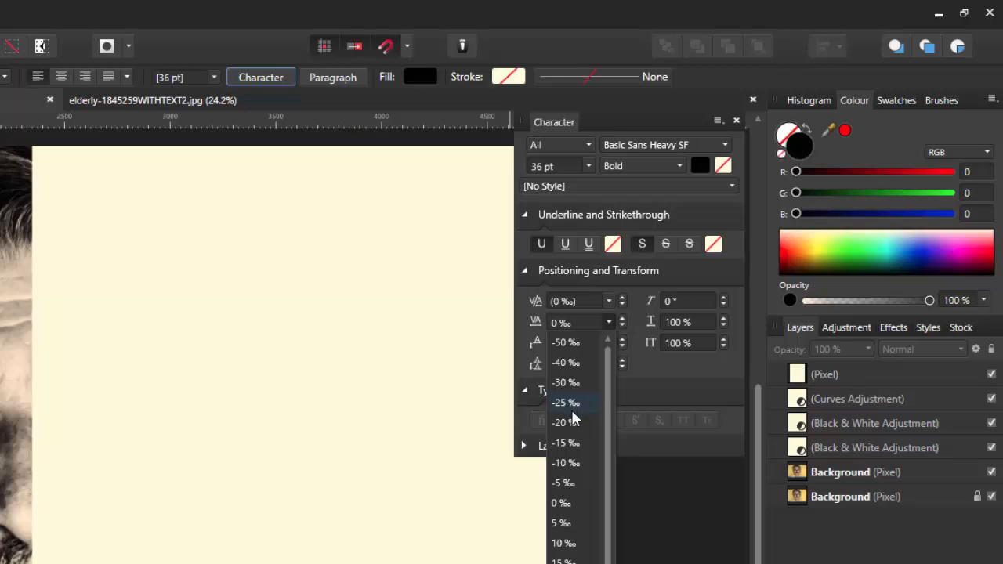
left_click(567, 463)
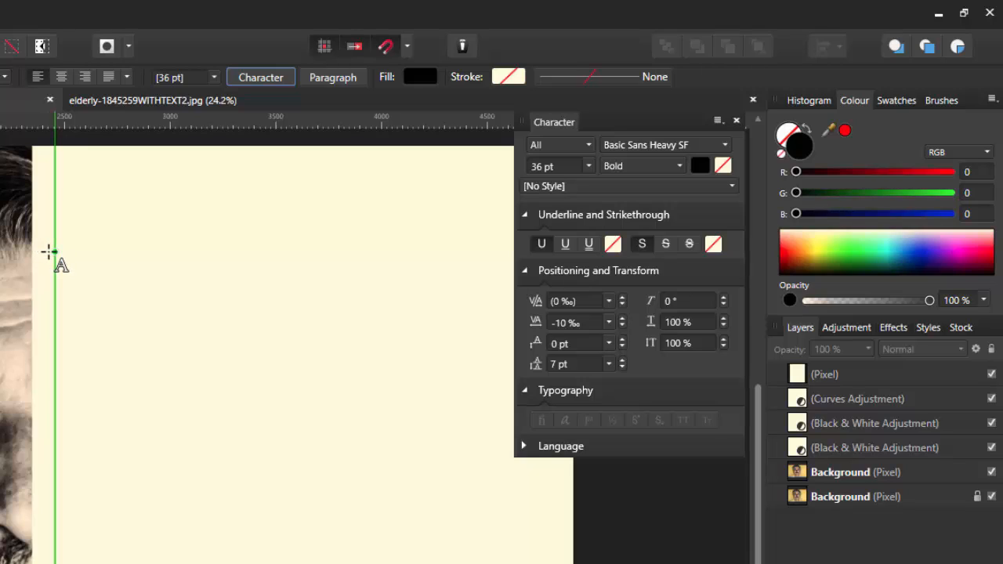
Place artistic text near the upper inner edge of the cream panel, with "AGE IS A" as its first line.
left_click(48, 251)
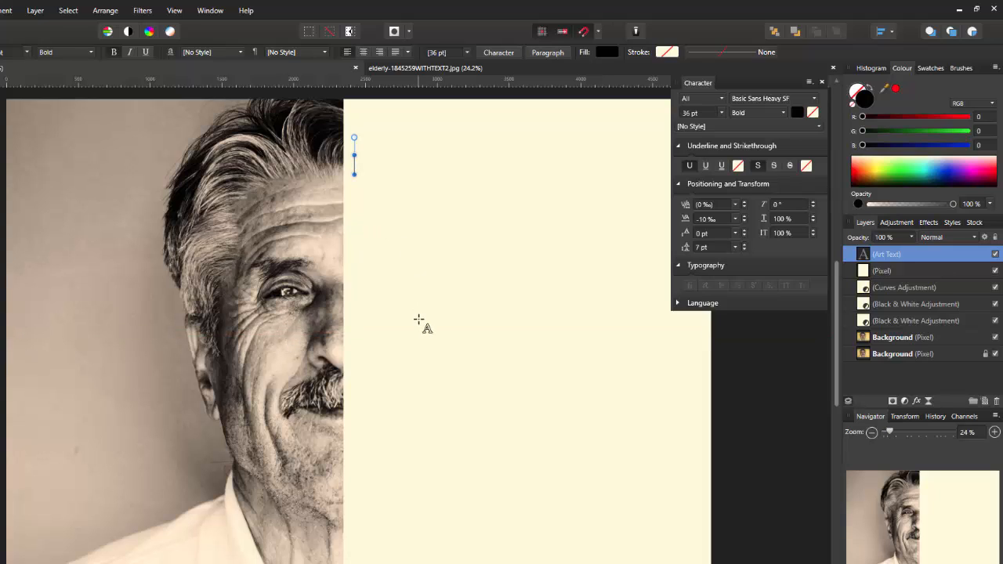
type("AGE")
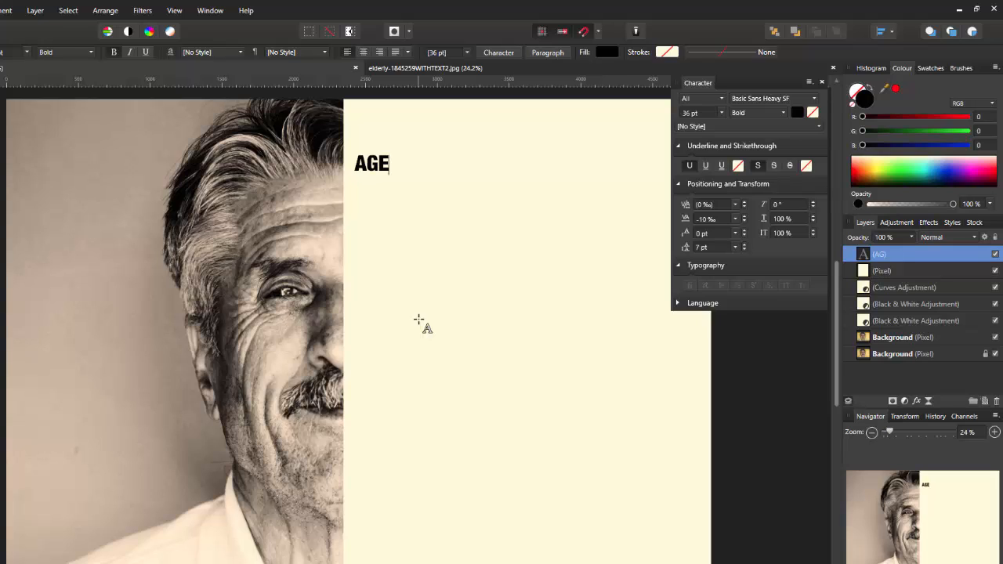
type(" IS A")
type("T")
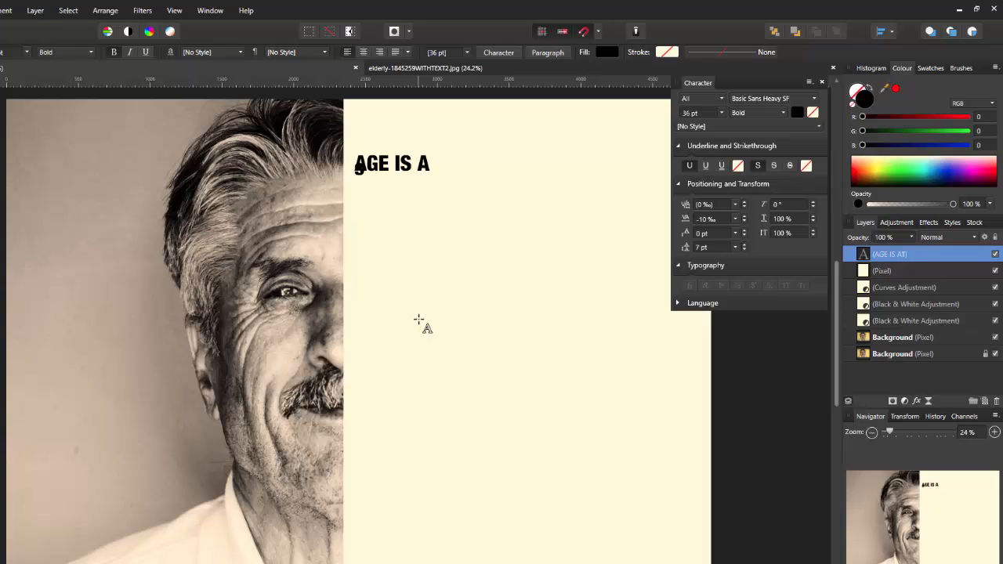
key("BackSpace")
key("Escape")
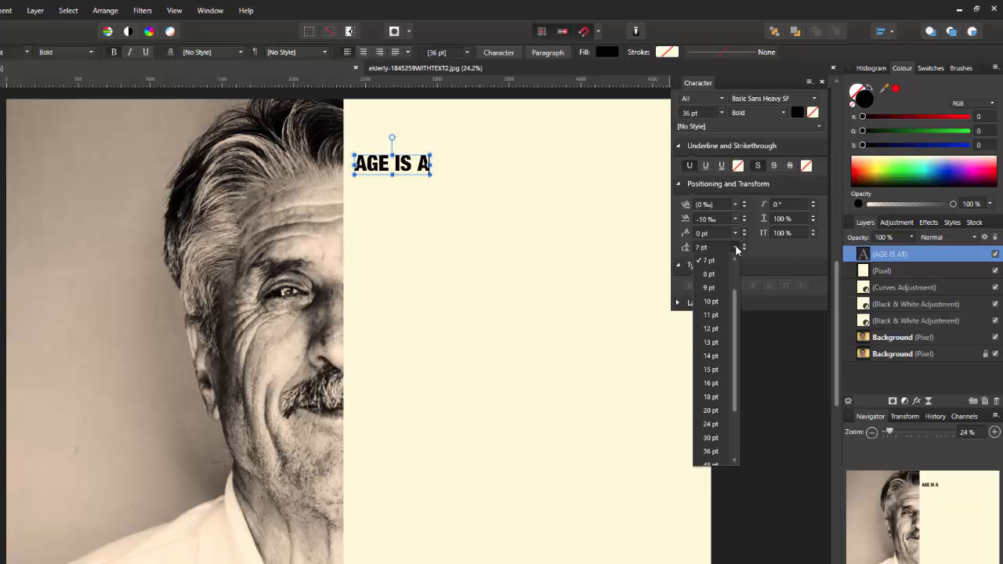
Set the text's leading override to 36 pt and add the second line "STATE OF MIND".
left_click(735, 248)
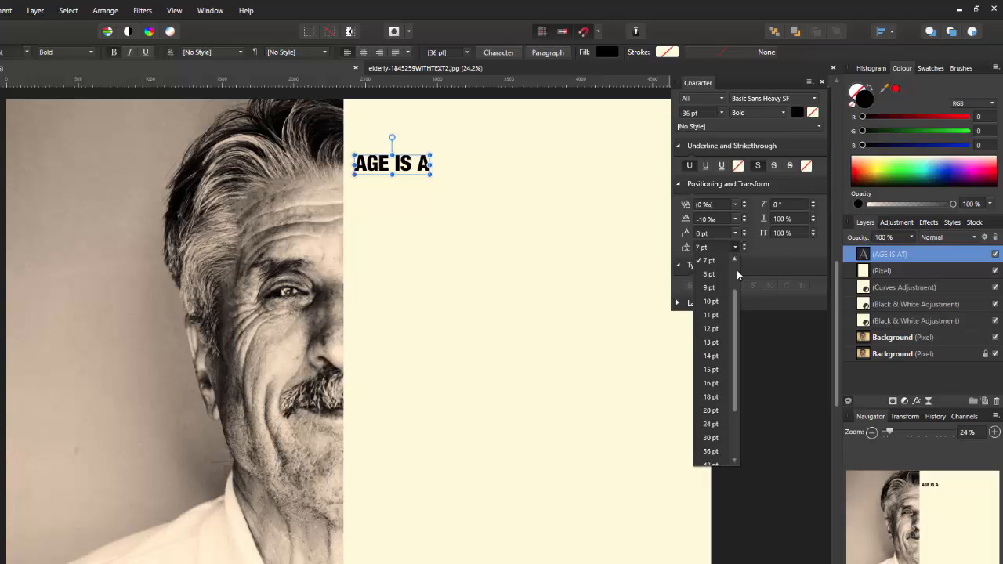
left_click(716, 452)
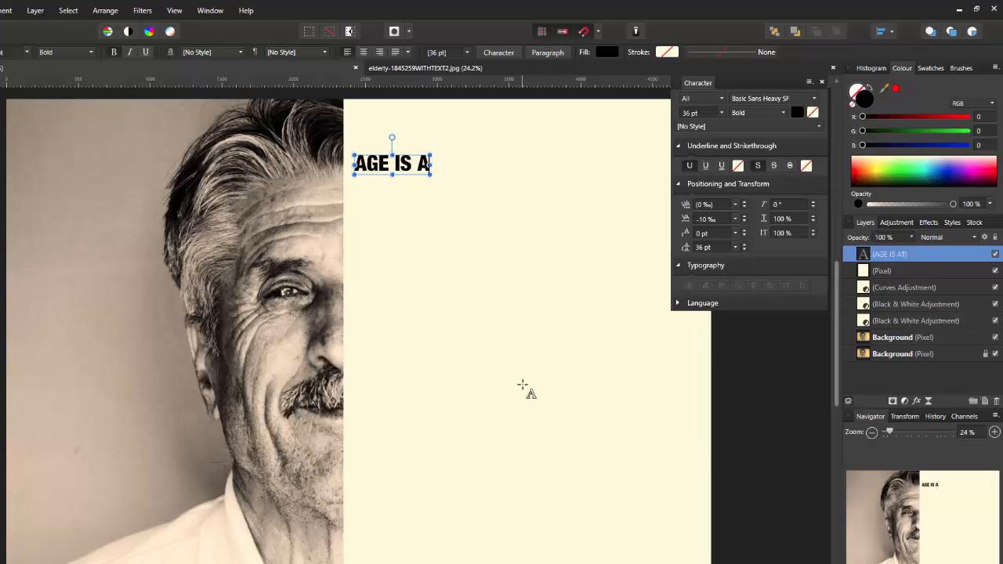
key("Return")
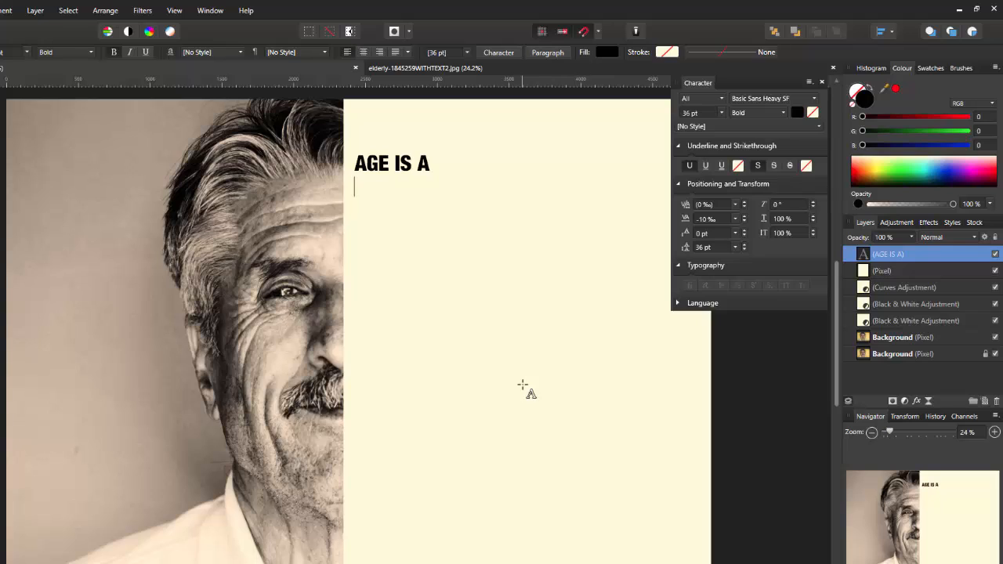
type("STA")
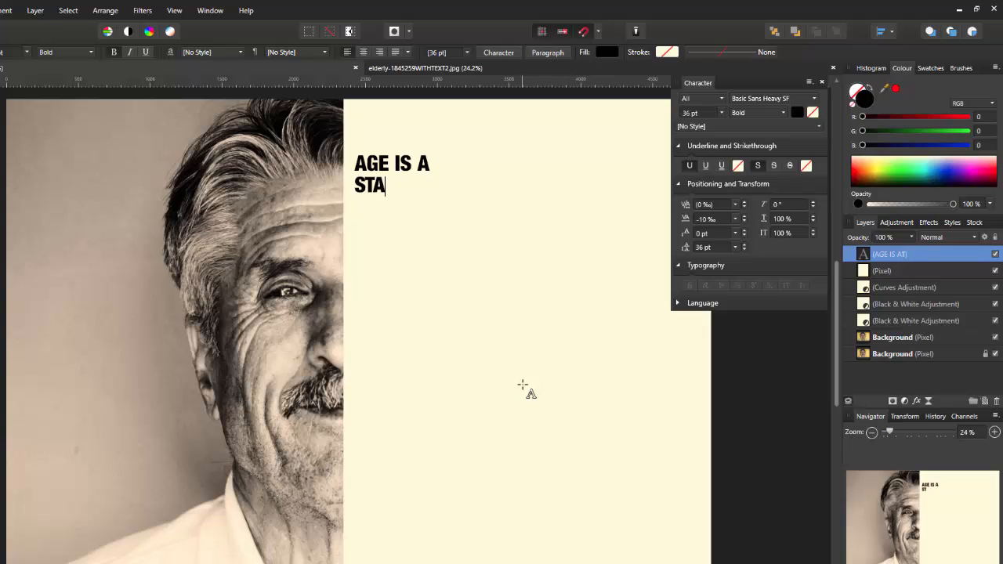
type("TE OF")
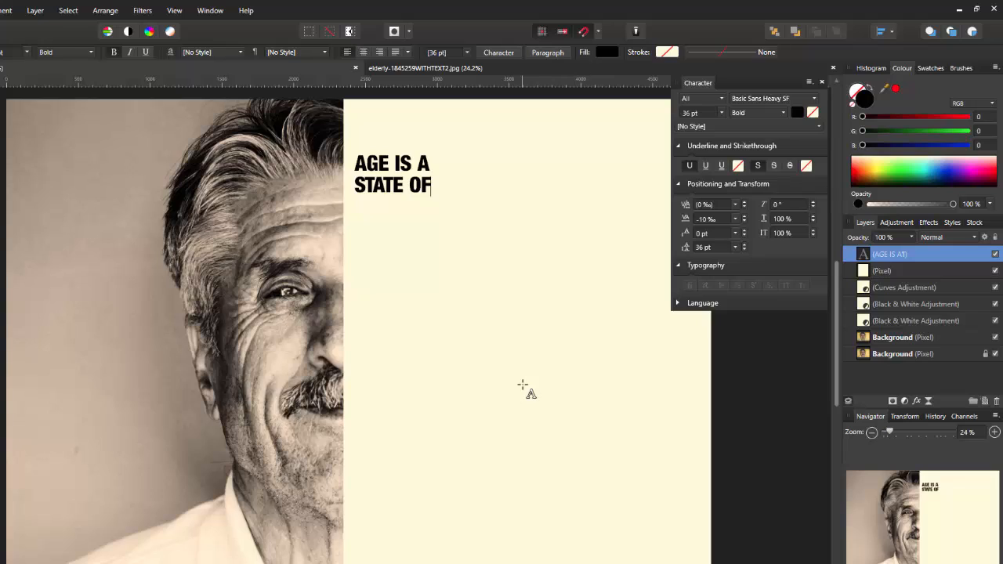
type("MIND")
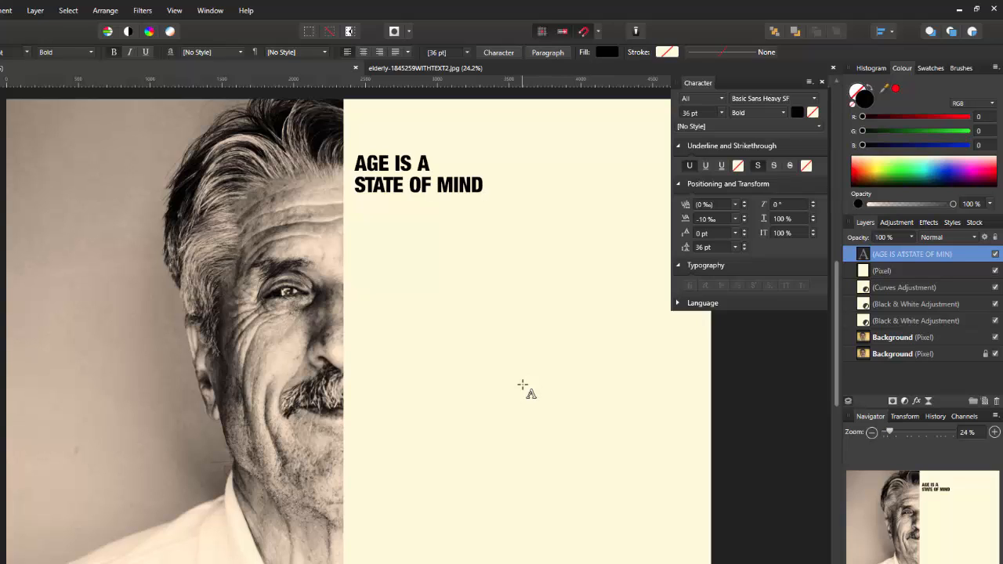
Leave a blank line below the heading, add the lines "NOT A" and "MIND STATE", and finish editing the text.
key("Return")
type("NOT A ")
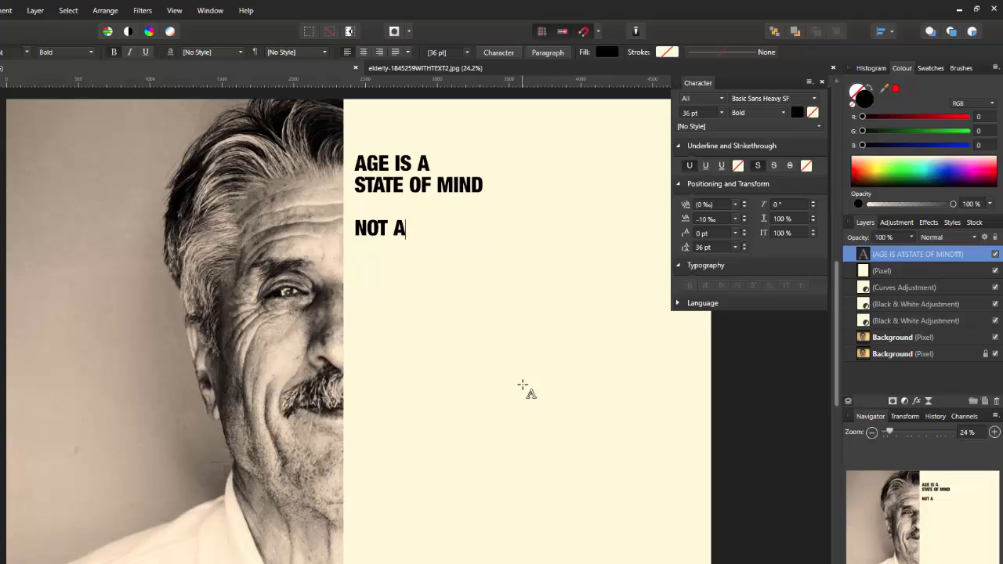
type("MIN")
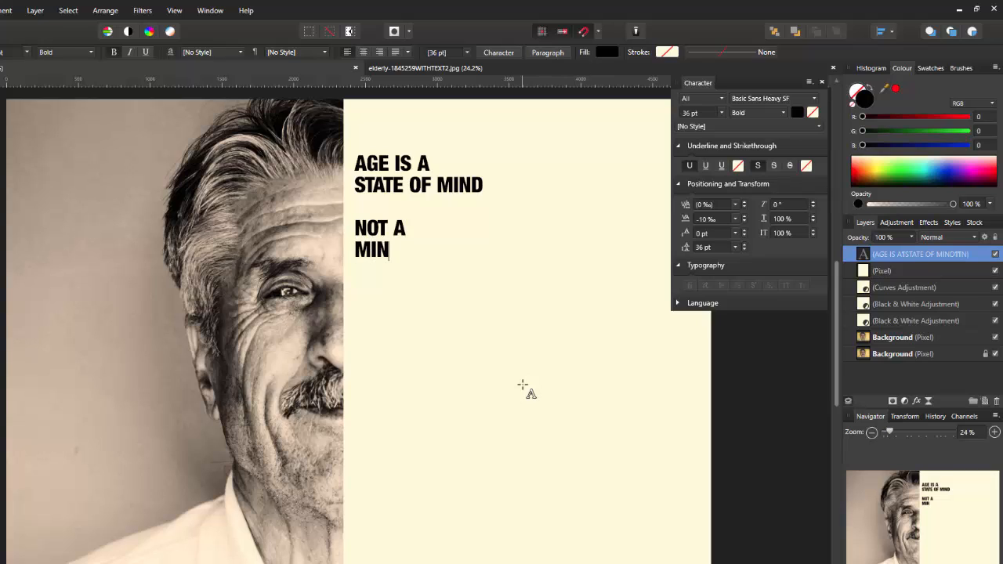
type("D STATE")
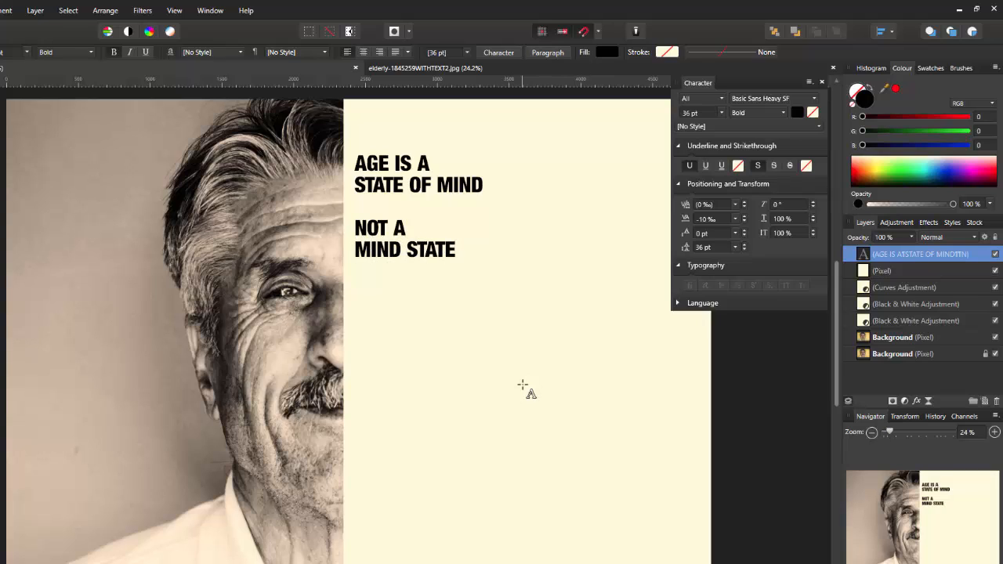
key("Escape")
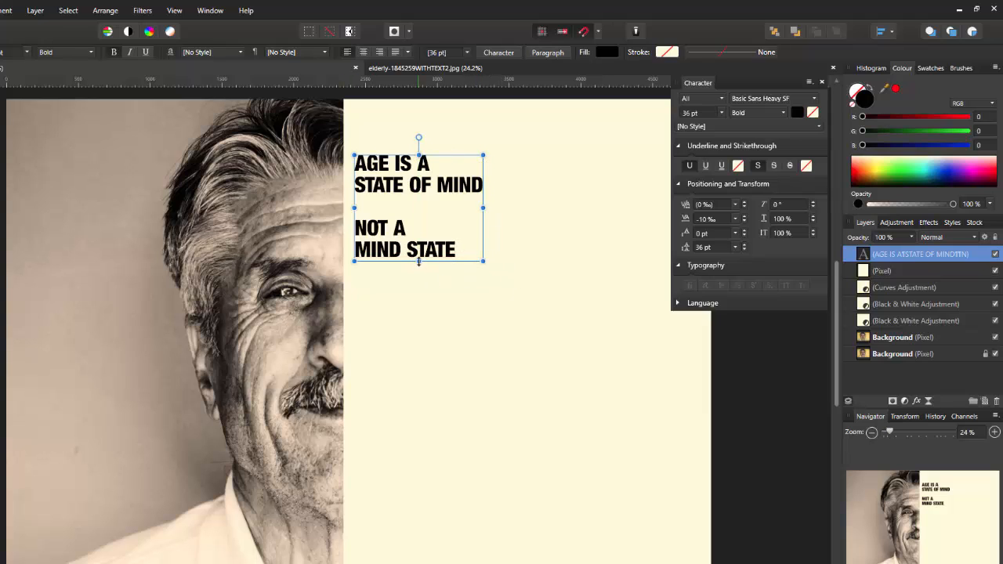
Stretch the text block to about 98.4 pt high letters at 50 % horizontal scale, and move it lower along the panel's inner edge.
left_click_drag(419, 264, 423, 433)
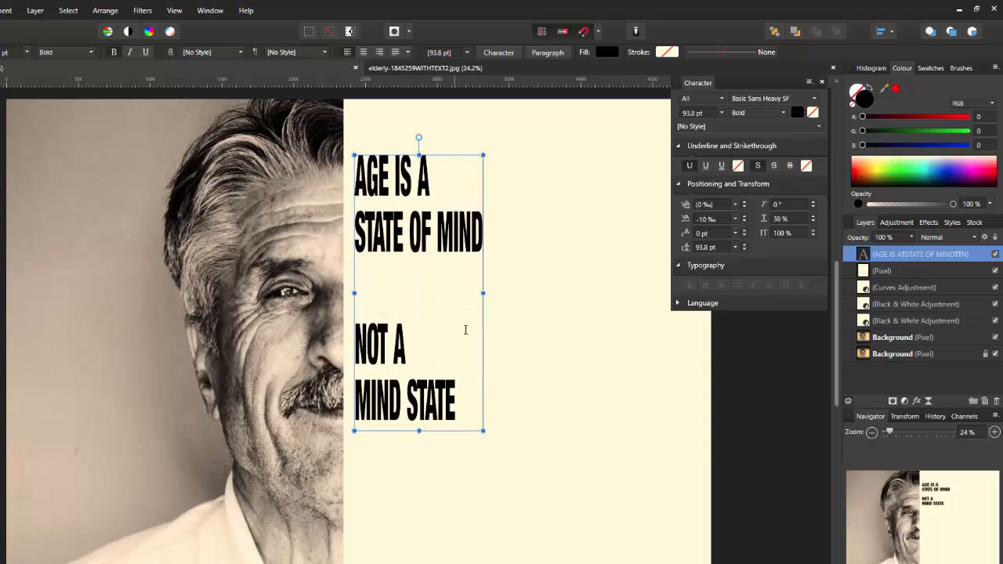
left_click_drag(483, 292, 513, 293)
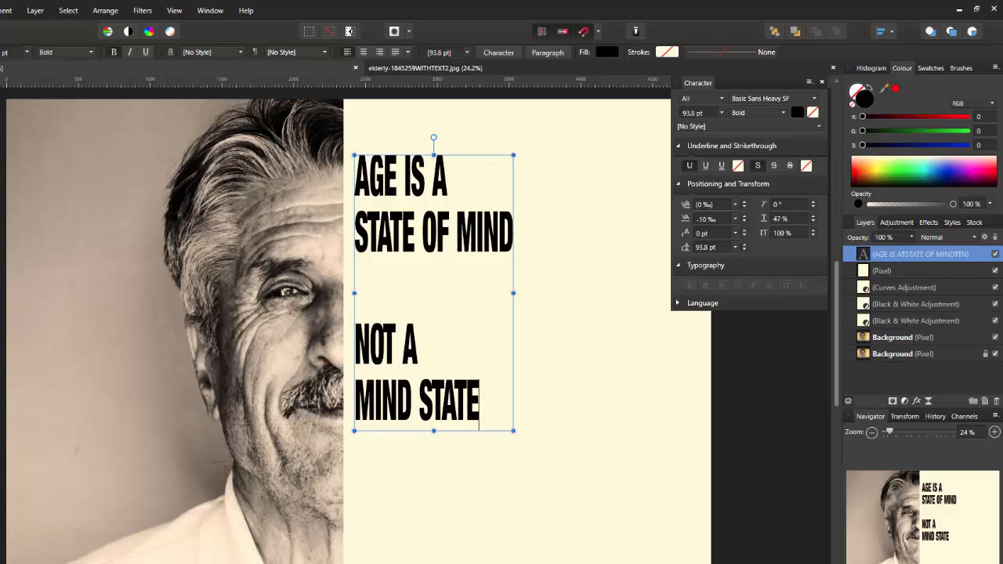
left_click_drag(431, 295, 427, 328)
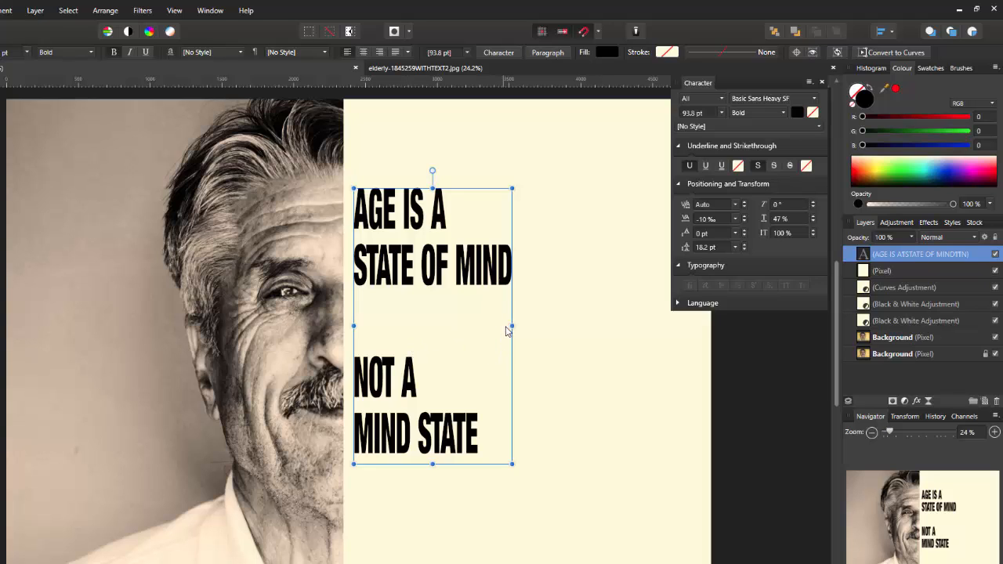
left_click_drag(512, 325, 527, 325)
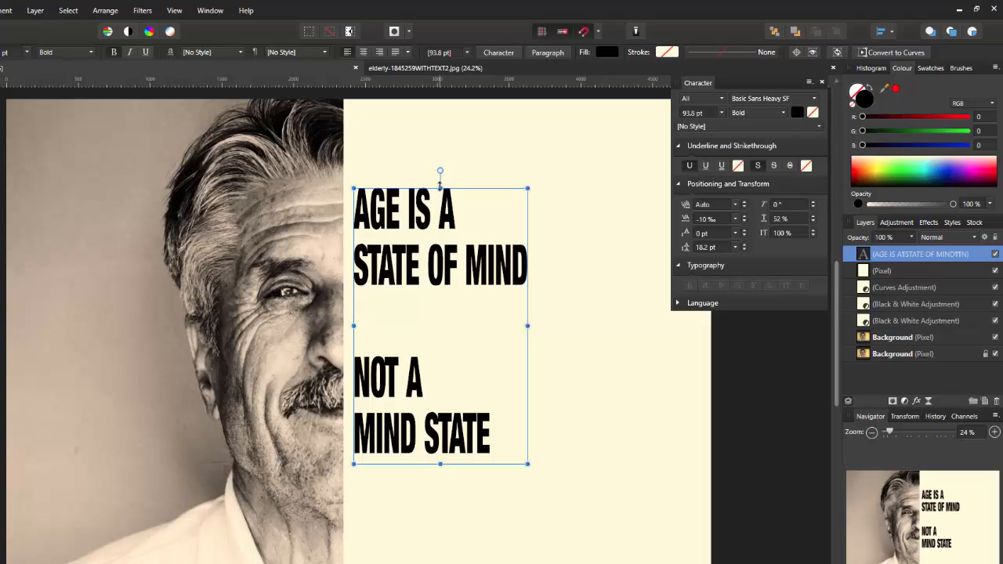
left_click_drag(440, 187, 440, 173)
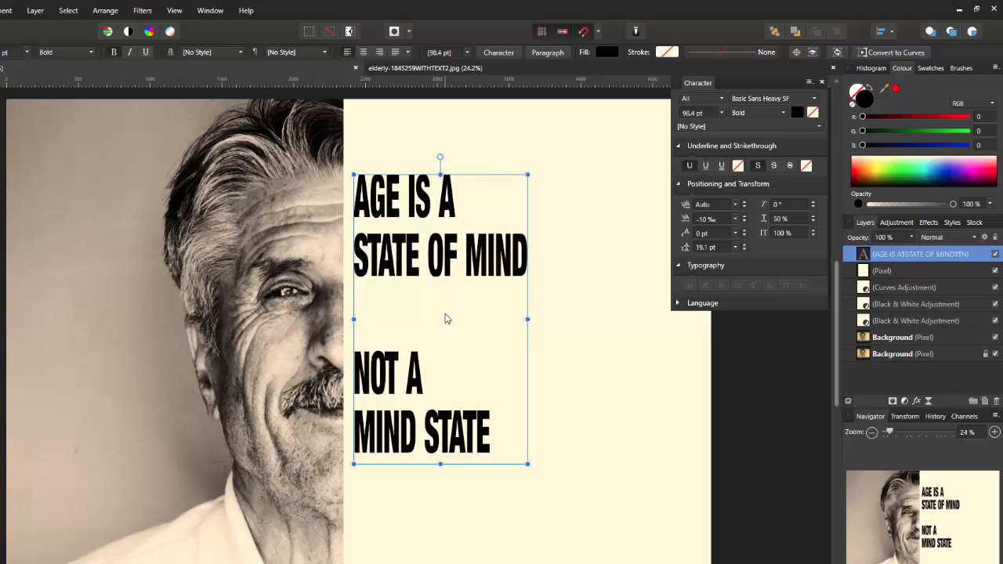
left_click_drag(447, 318, 445, 332)
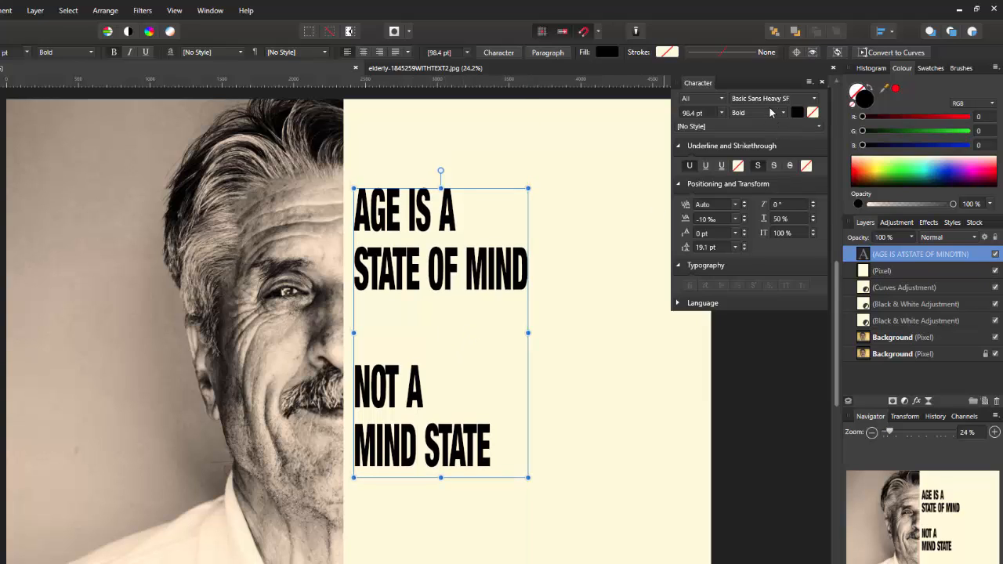
Add an Outer Shadow layer effect to the artistic text layer and show its settings.
left_click(821, 82)
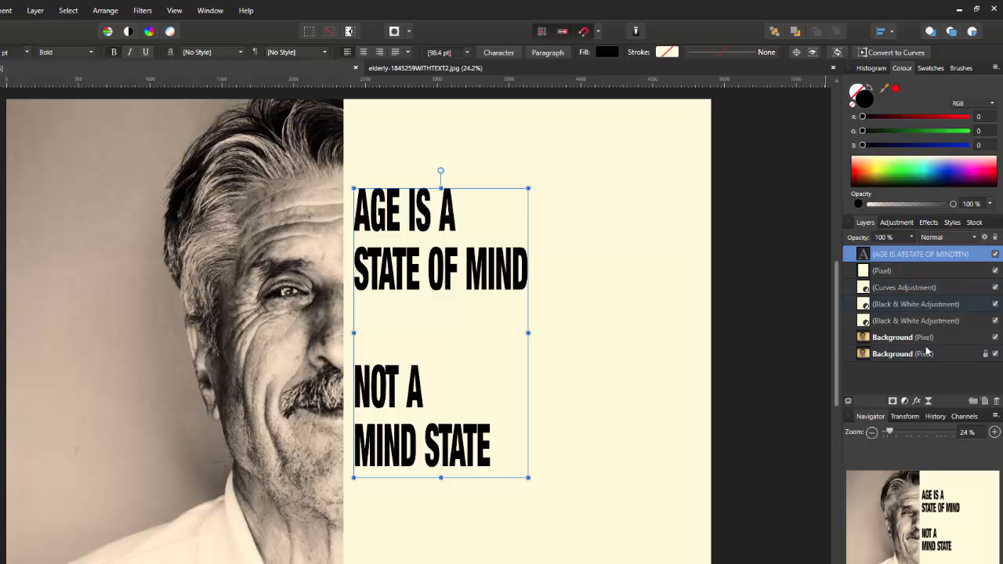
left_click(917, 402)
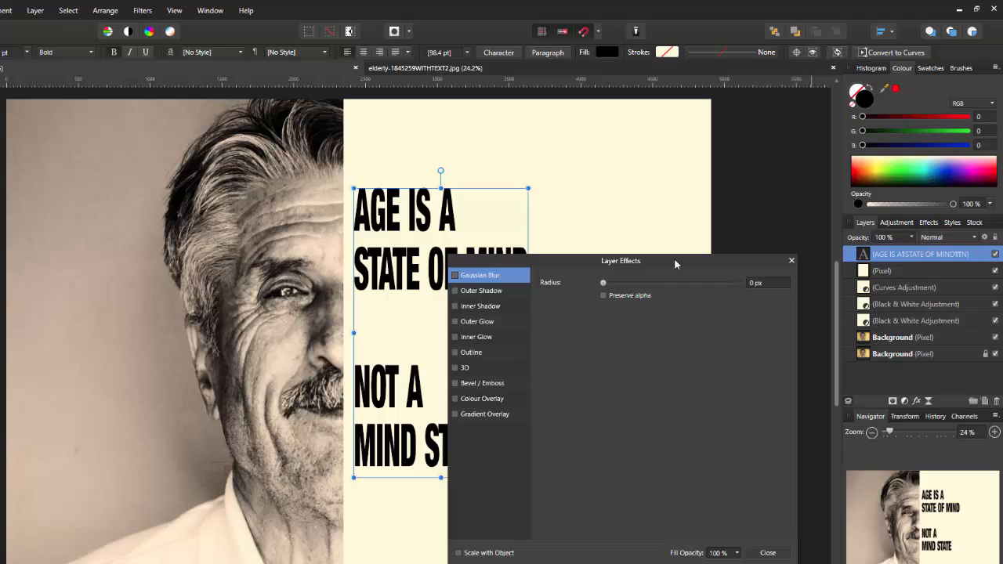
left_click_drag(662, 267, 732, 193)
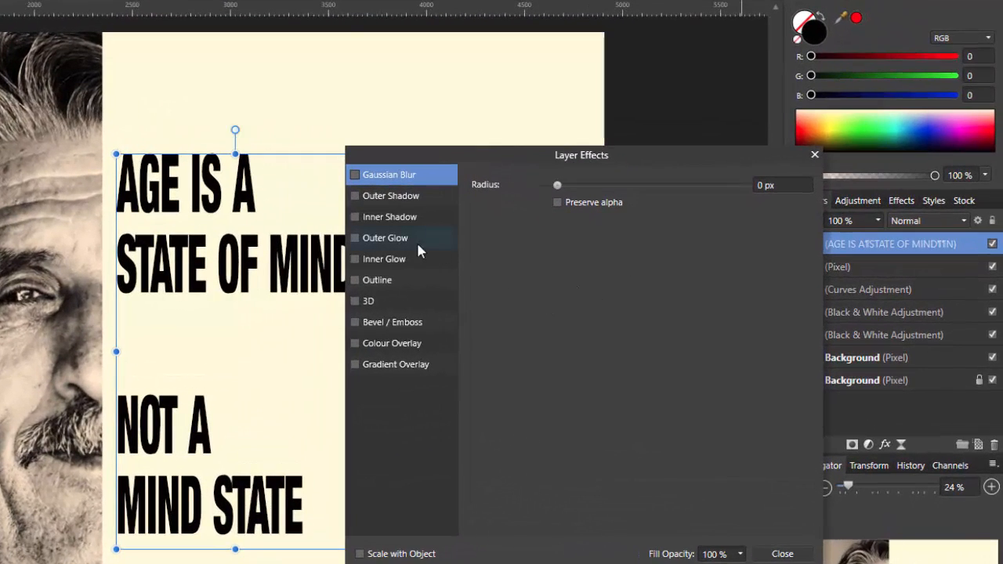
left_click(354, 196)
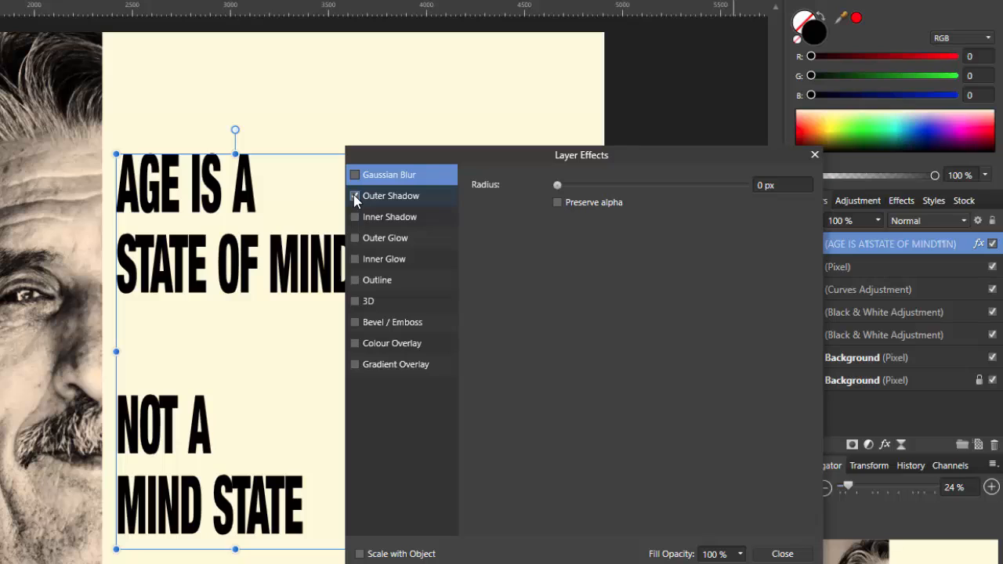
left_click(413, 202)
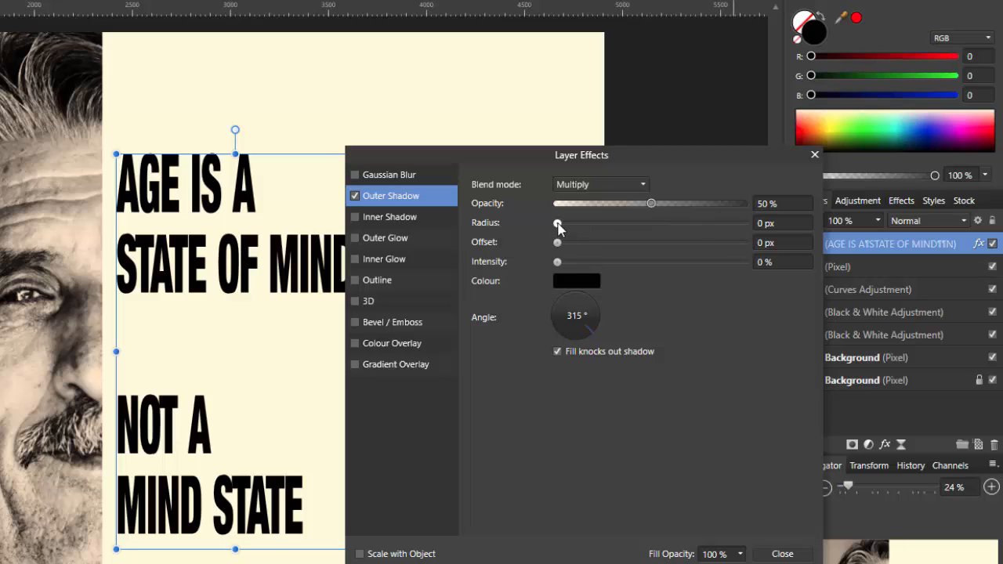
Set the text's outer shadow to 71 % opacity, 15.4 px radius, 15.4 px offset and 76 % intensity.
left_click_drag(557, 225, 650, 224)
left_click_drag(557, 242, 647, 242)
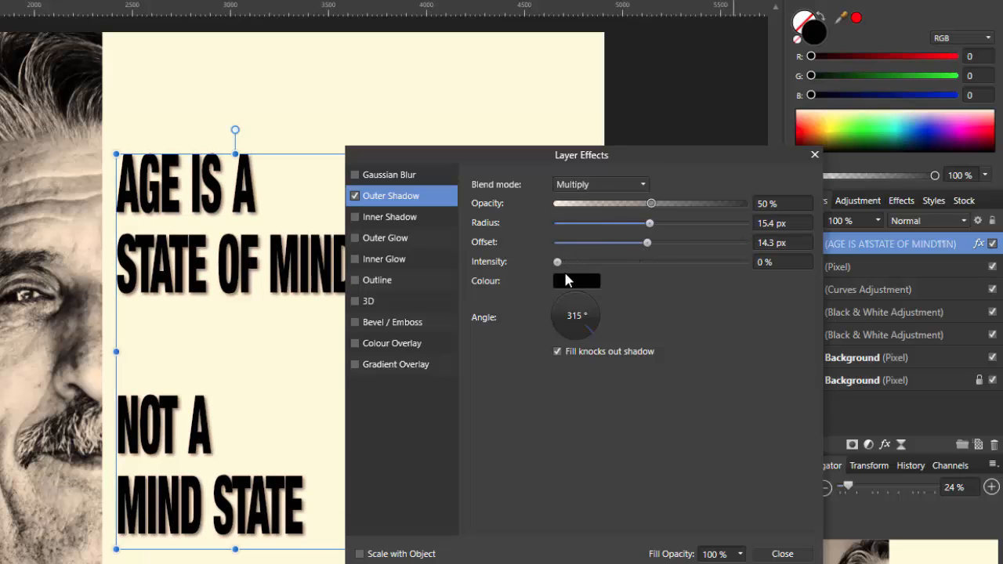
left_click_drag(557, 262, 649, 242)
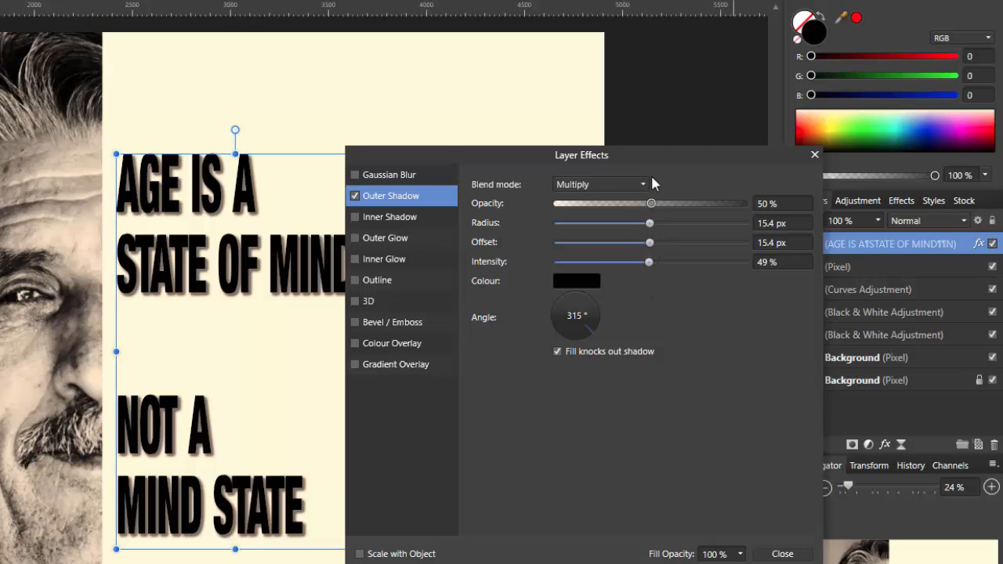
left_click_drag(656, 154, 691, 107)
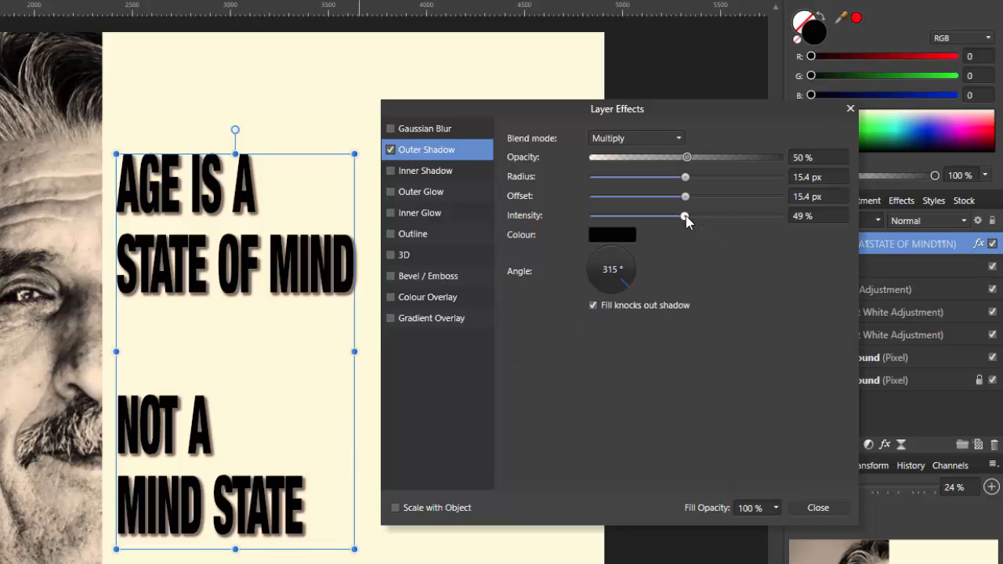
left_click_drag(687, 217, 735, 215)
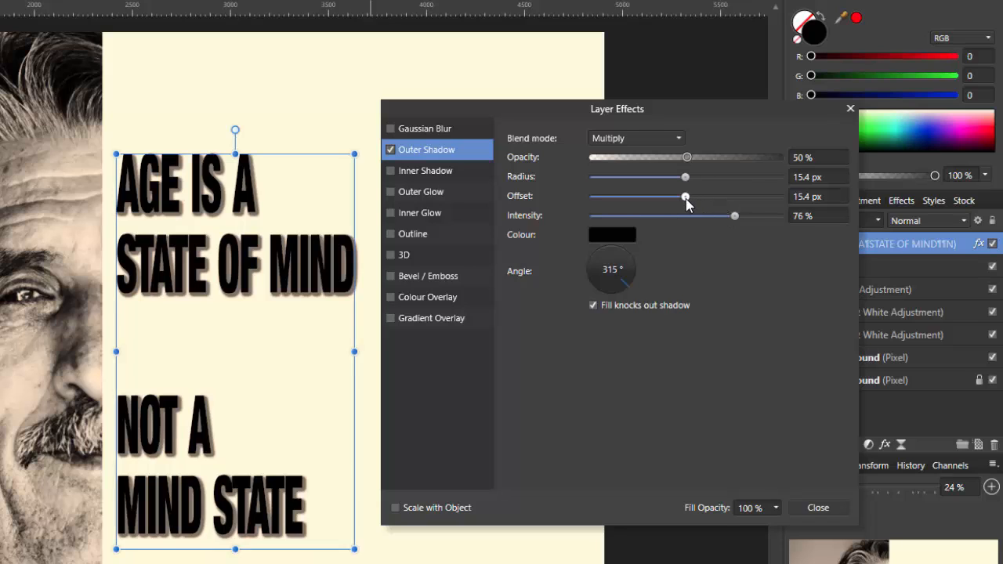
left_click_drag(689, 159, 725, 158)
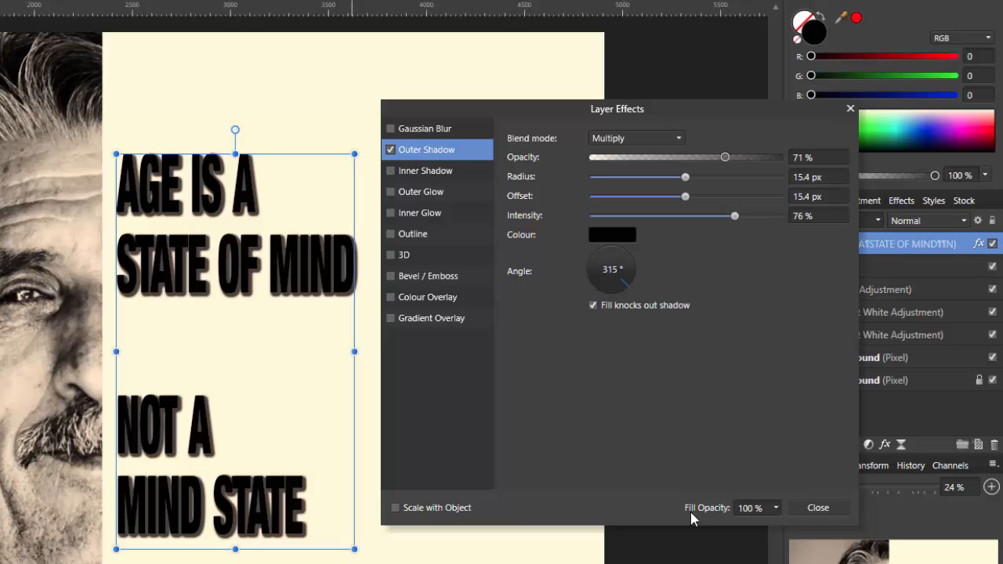
Reduce the text layer's fill opacity to 0 % and close the layer effects.
left_click(775, 508)
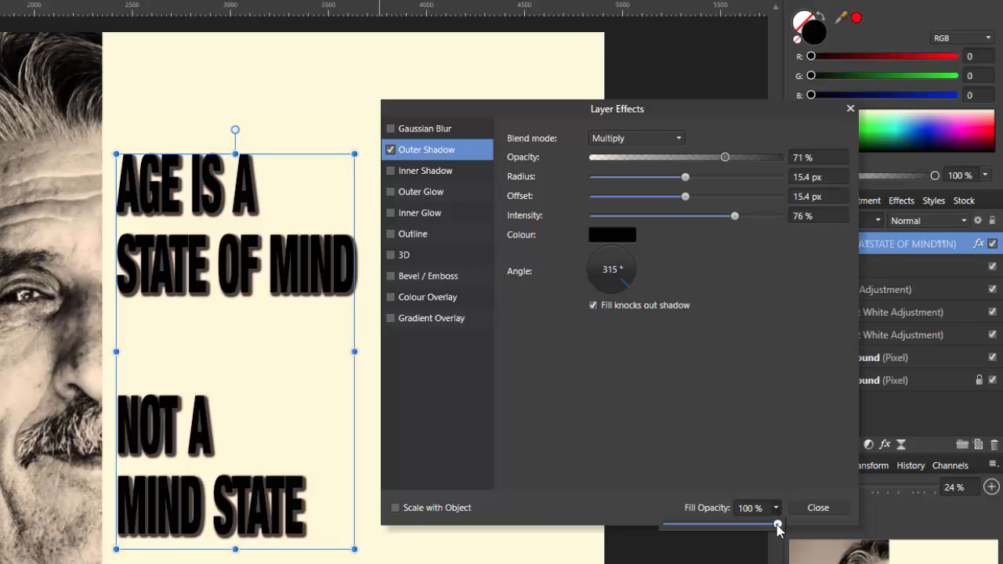
left_click_drag(776, 524, 656, 529)
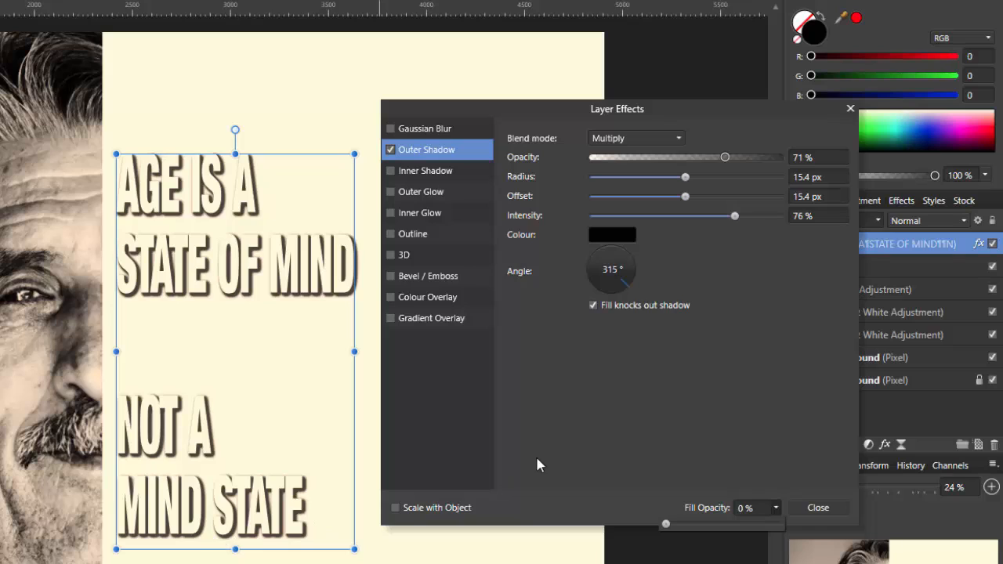
left_click(810, 510)
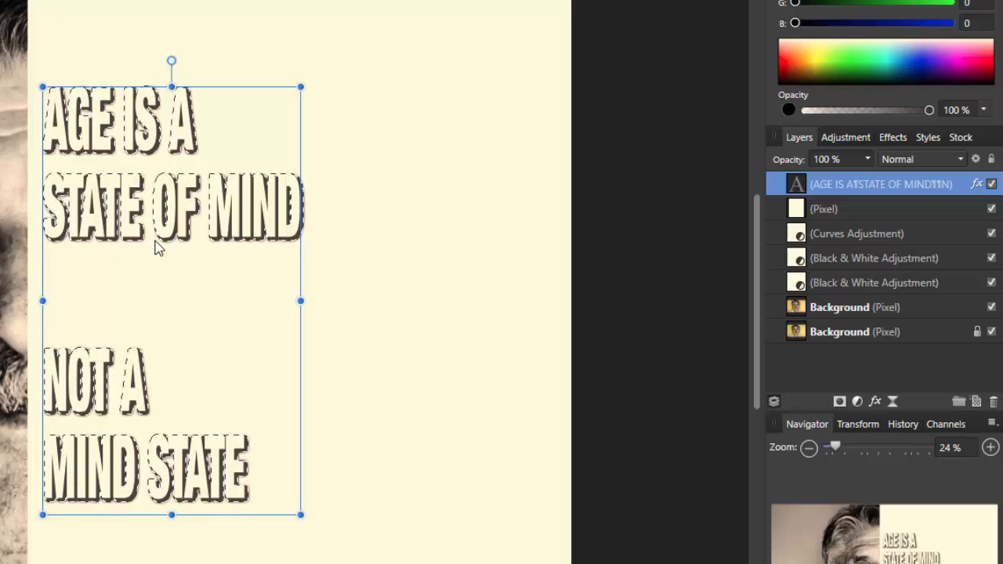
Mask the cream pixel layer with the text-shaped selection, deselect, and invert the mask to reveal the photo inside the letters.
left_click(901, 210)
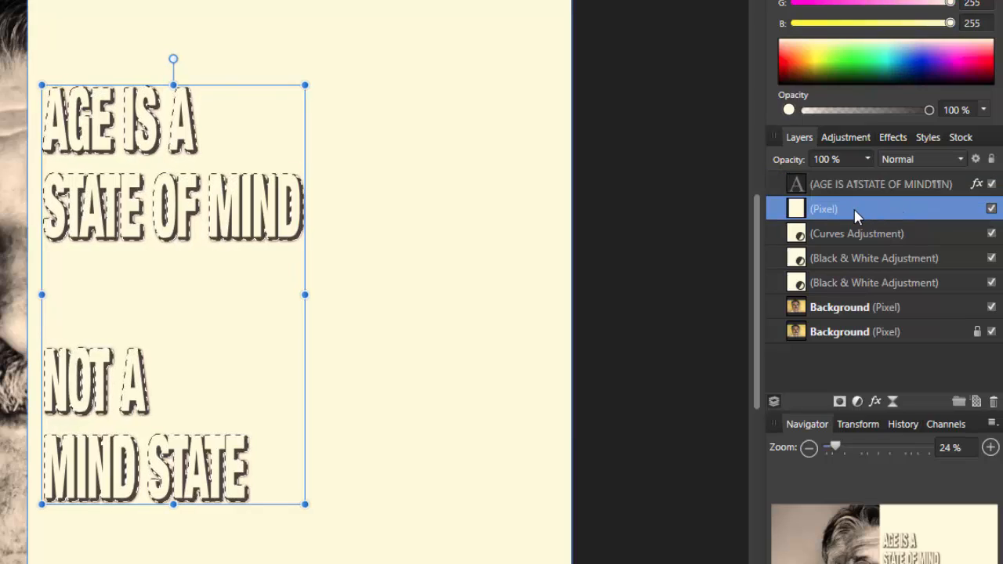
left_click(840, 402)
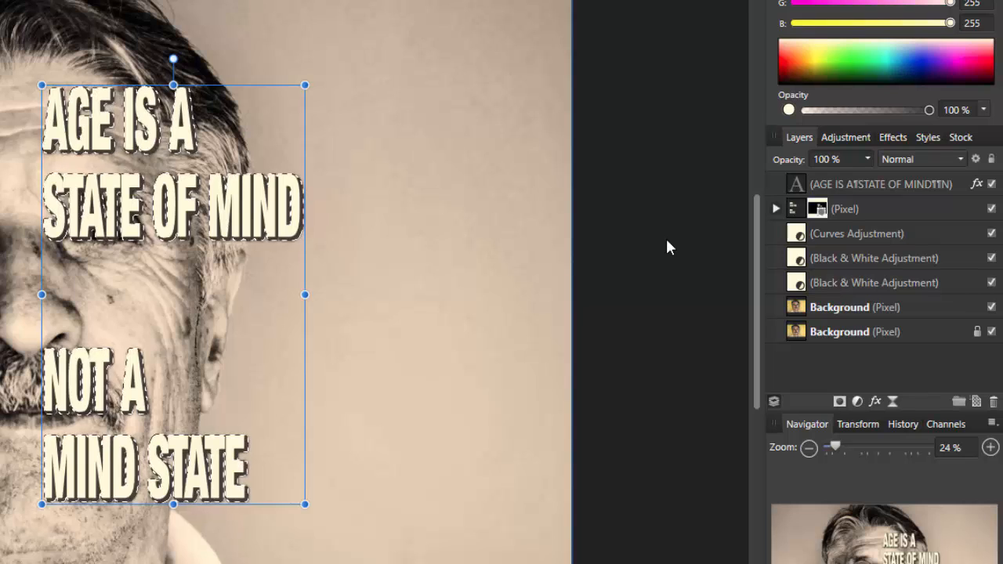
key("ctrl+d")
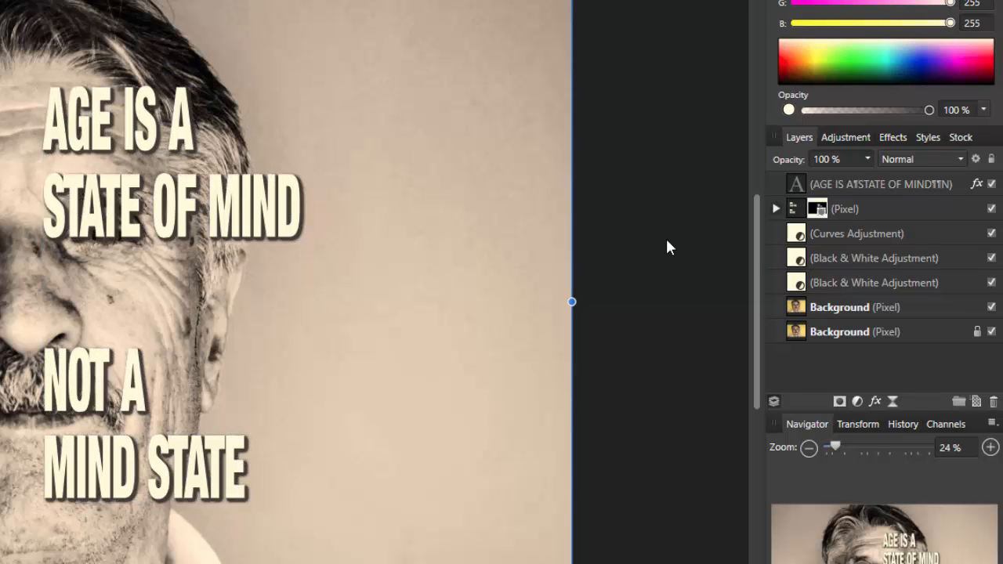
key("ctrl+i")
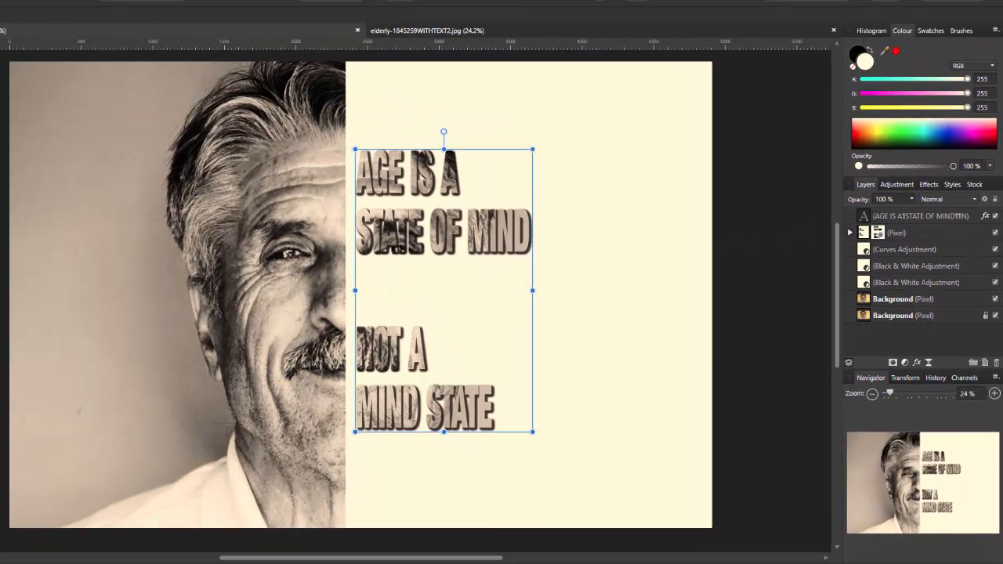
key("h")
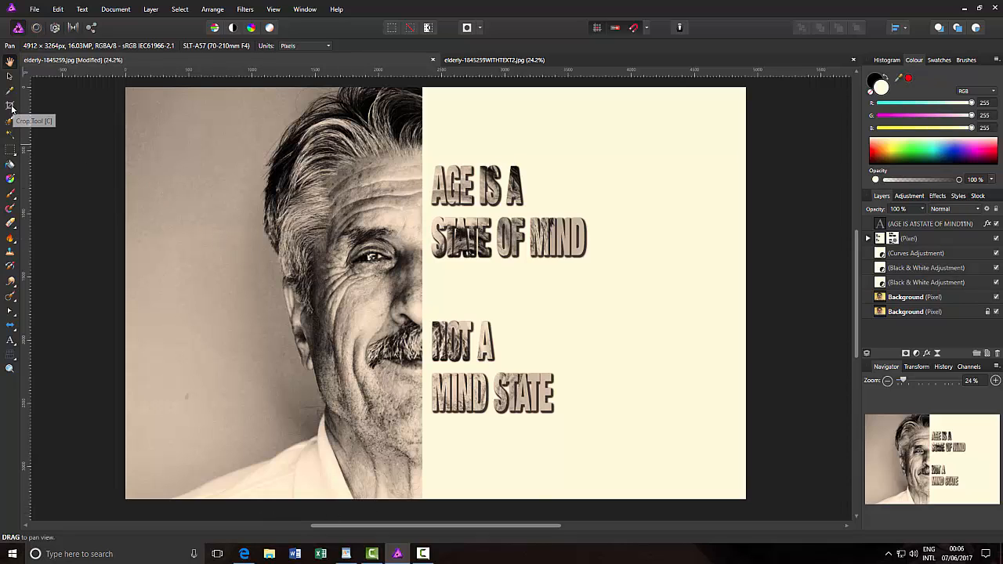
Crop both sides of the image to 3594 x 3264 px, trimming the backdrop beside the face and the cream panel's outer edge.
left_click(10, 107)
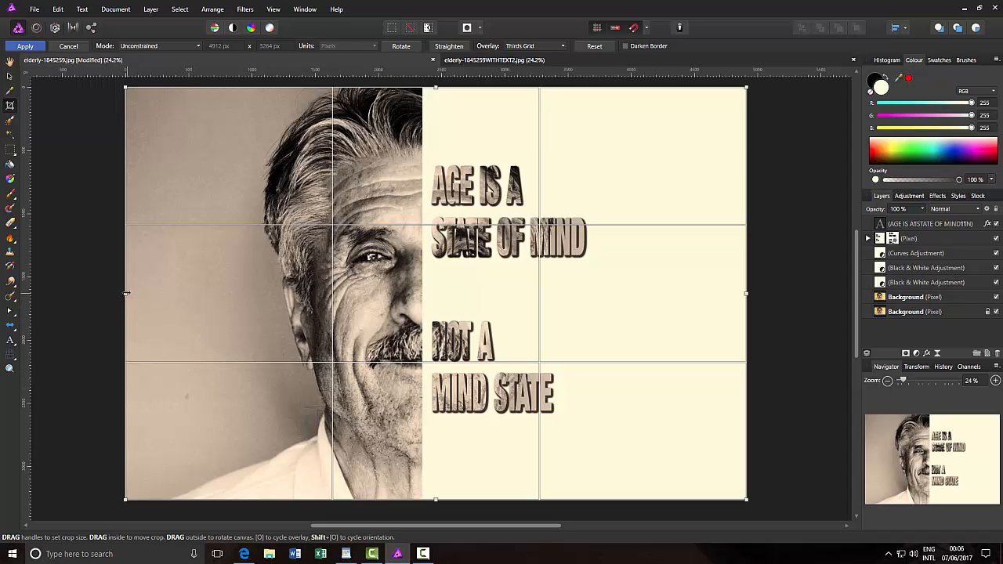
left_click_drag(126, 293, 188, 294)
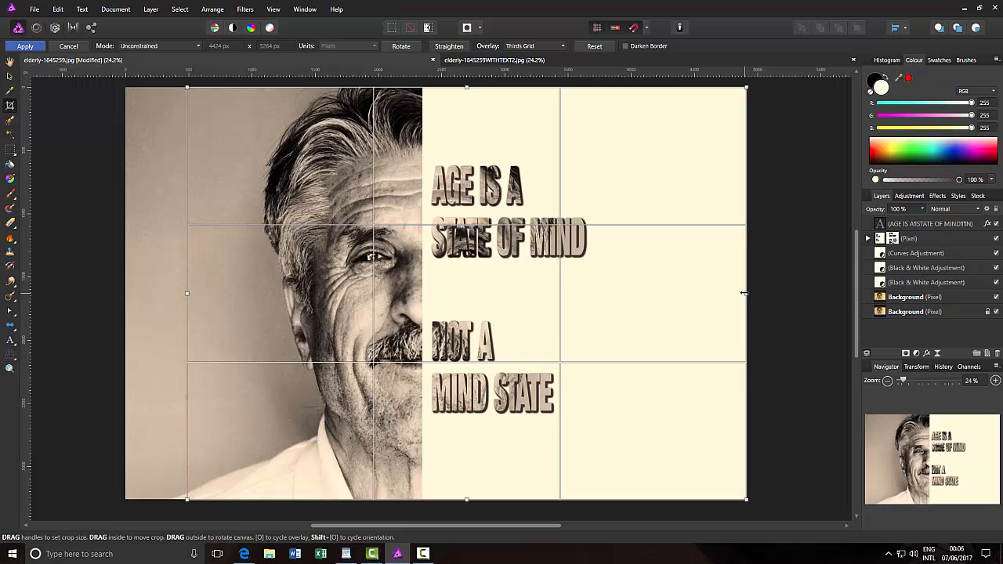
left_click_drag(743, 293, 643, 299)
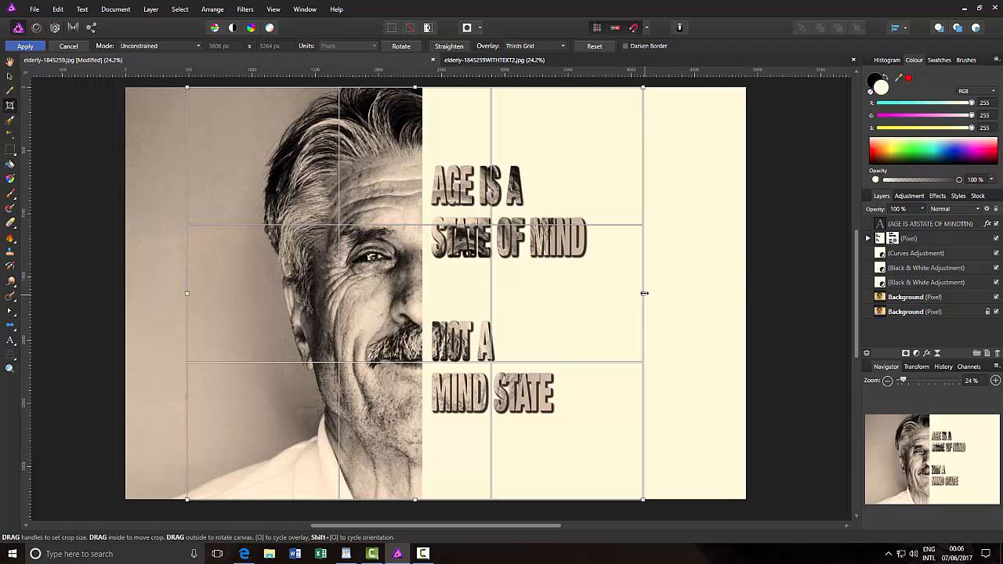
left_click_drag(643, 292, 642, 292)
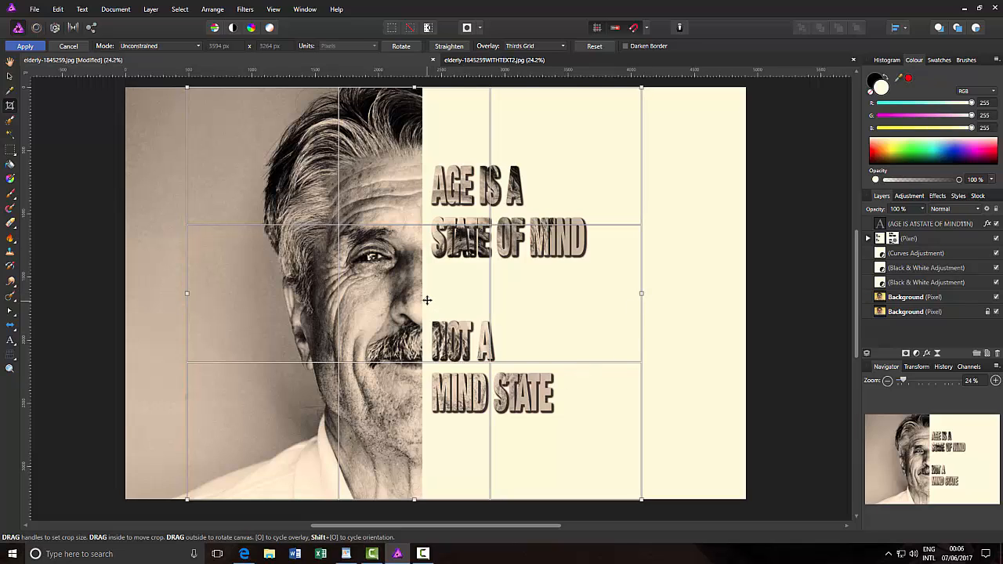
key("Return")
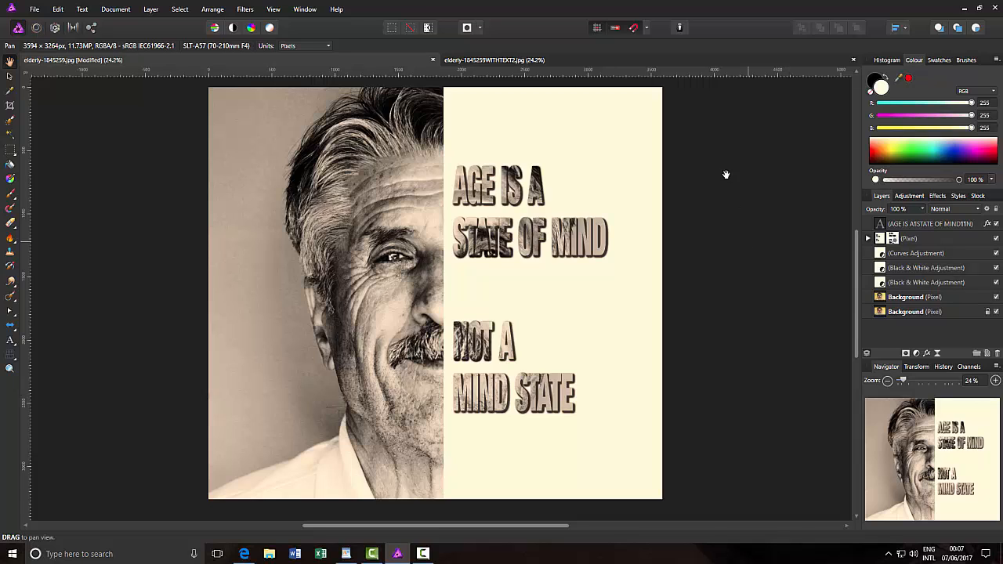
Compare the cropped image with the open document elderly-1845259WITHTEXT2.jpg, and return to the working document.
left_click(717, 61)
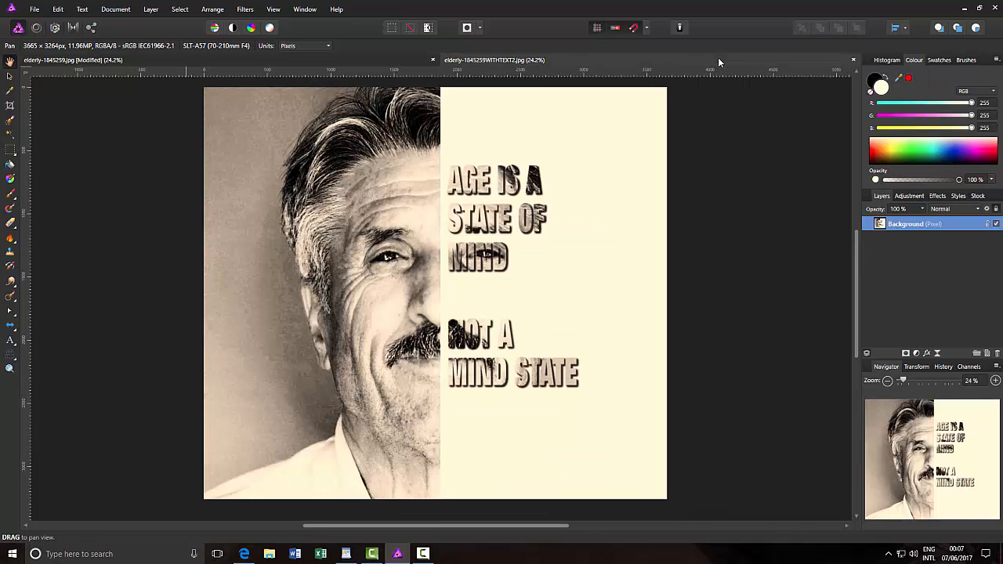
left_click(393, 60)
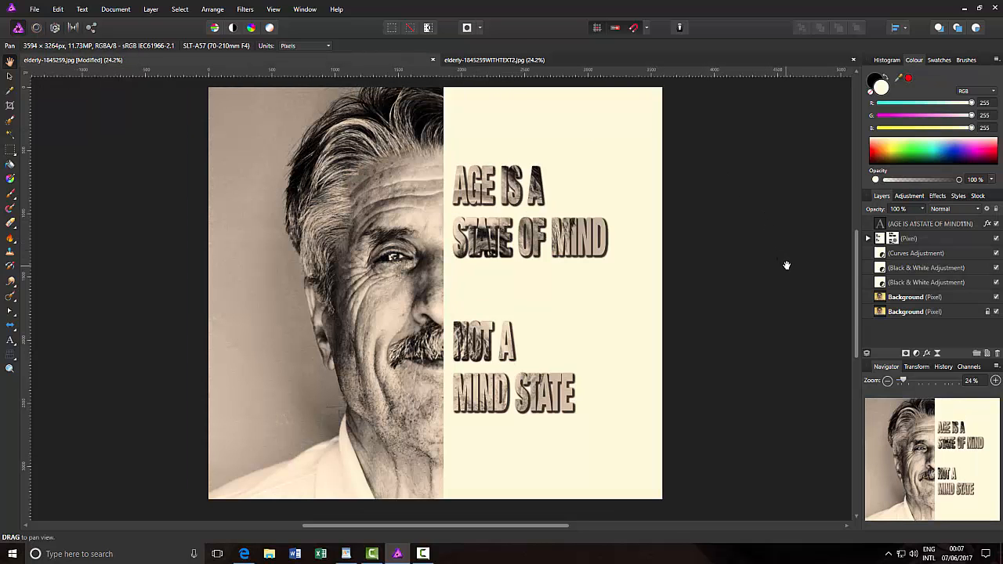